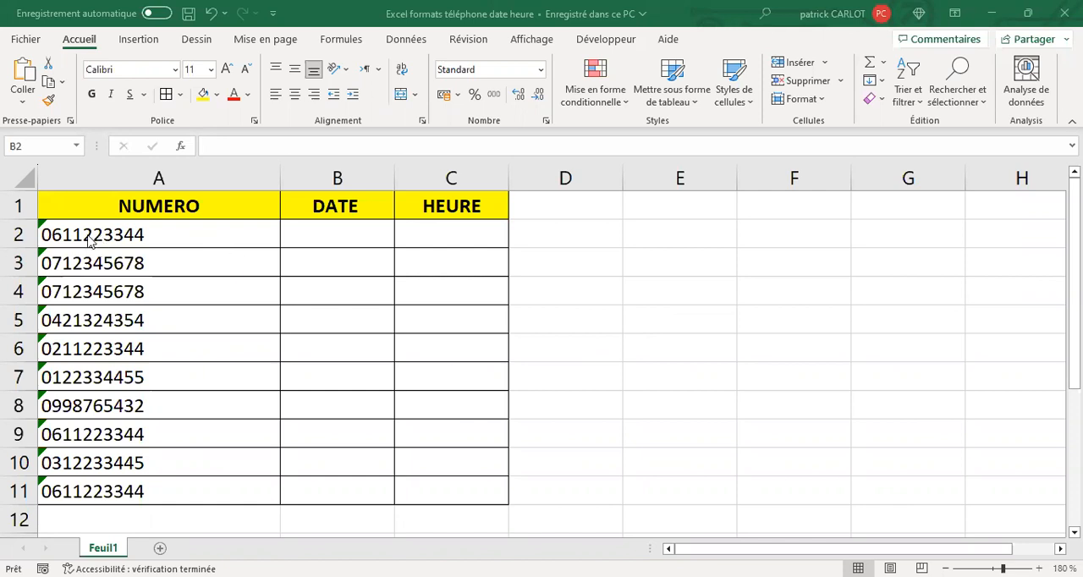
Apply the short date format (Date courte) to the DATE cells B2:B11
{"action": "left_click", "coordinate": [339, 233]}
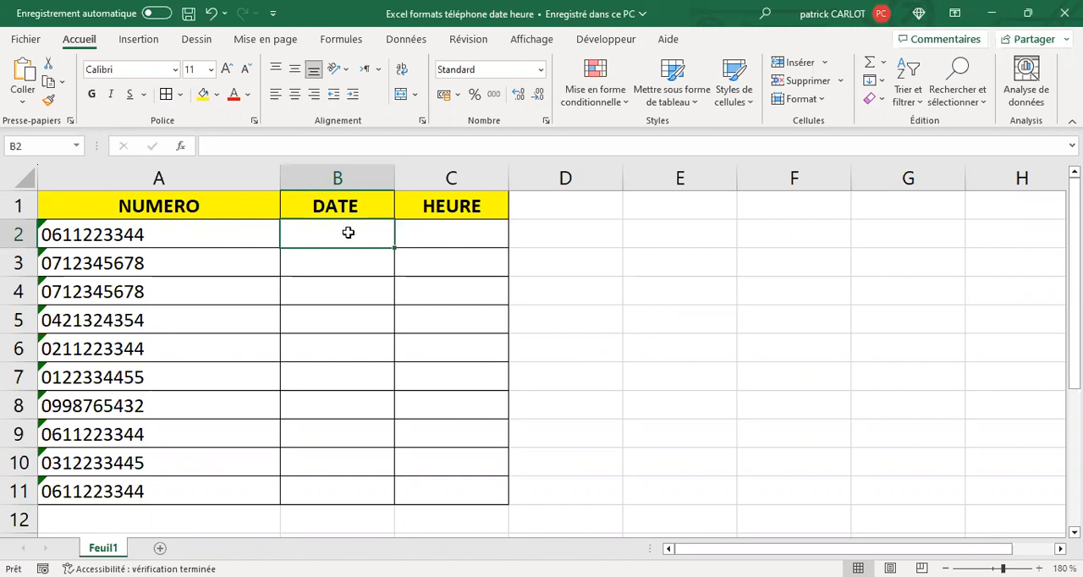
{"action": "left_click_drag", "start_coordinate": [356, 236], "coordinate": [444, 491]}
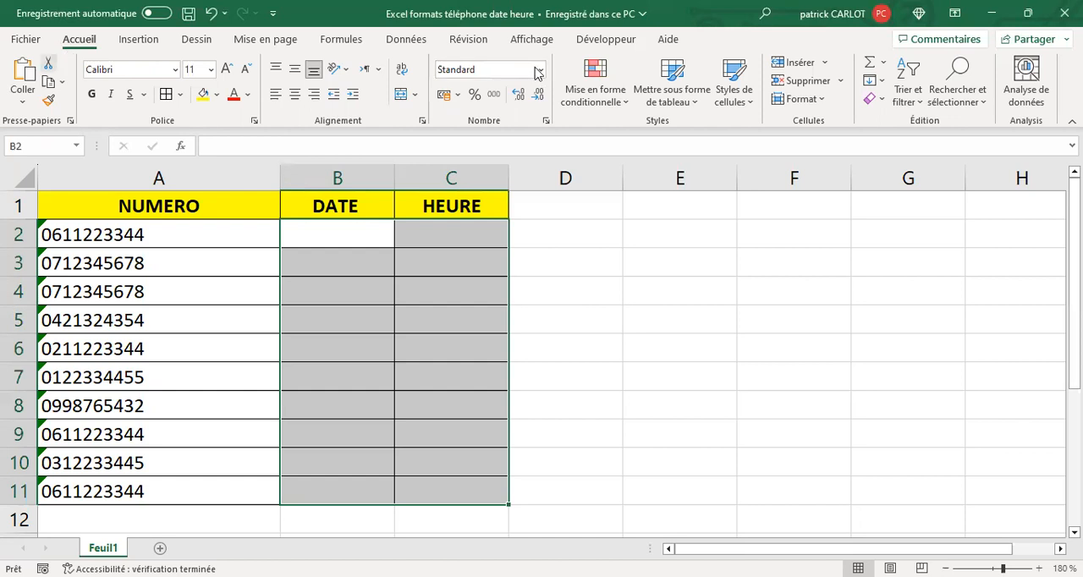
{"action": "left_click", "coordinate": [568, 286]}
{"action": "left_click_drag", "start_coordinate": [319, 241], "coordinate": [327, 469]}
{"action": "key", "text": "shift+Down"}
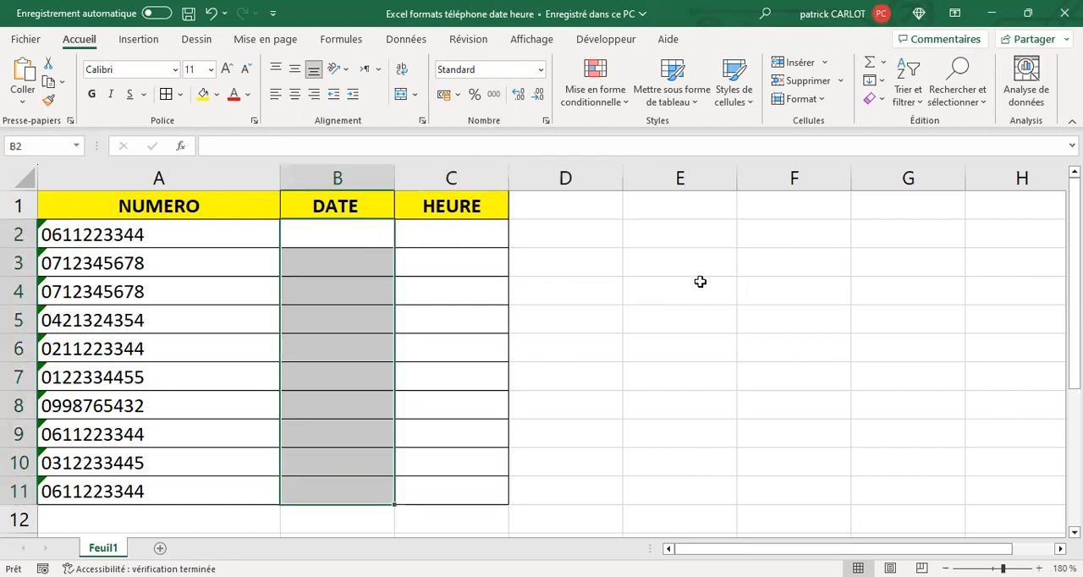
{"action": "left_click", "coordinate": [542, 71]}
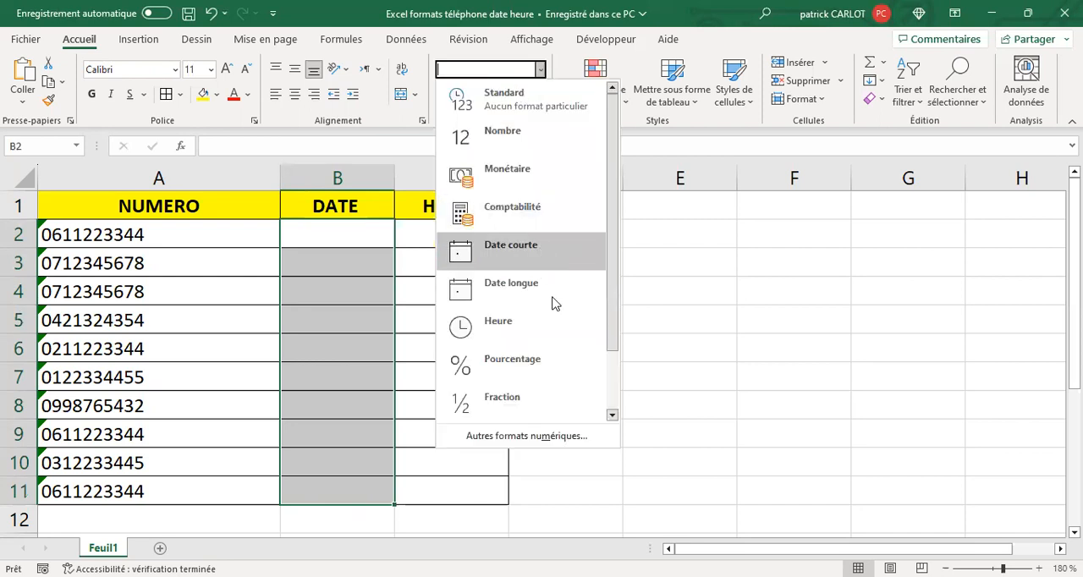
{"action": "left_click", "coordinate": [534, 253]}
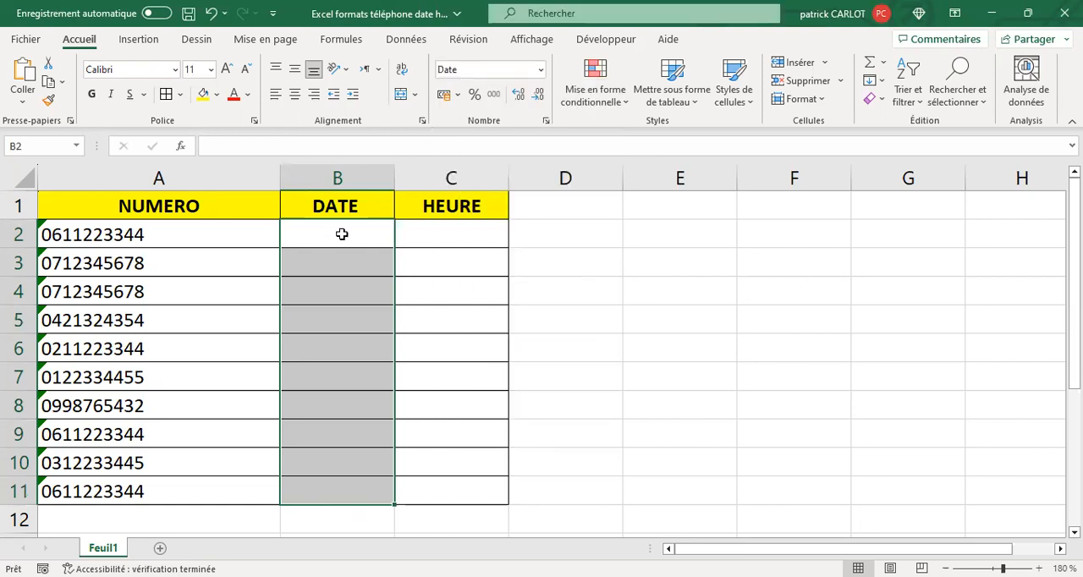
Enter the date 25/07 in cell B2, without the year
{"action": "left_click", "coordinate": [342, 242]}
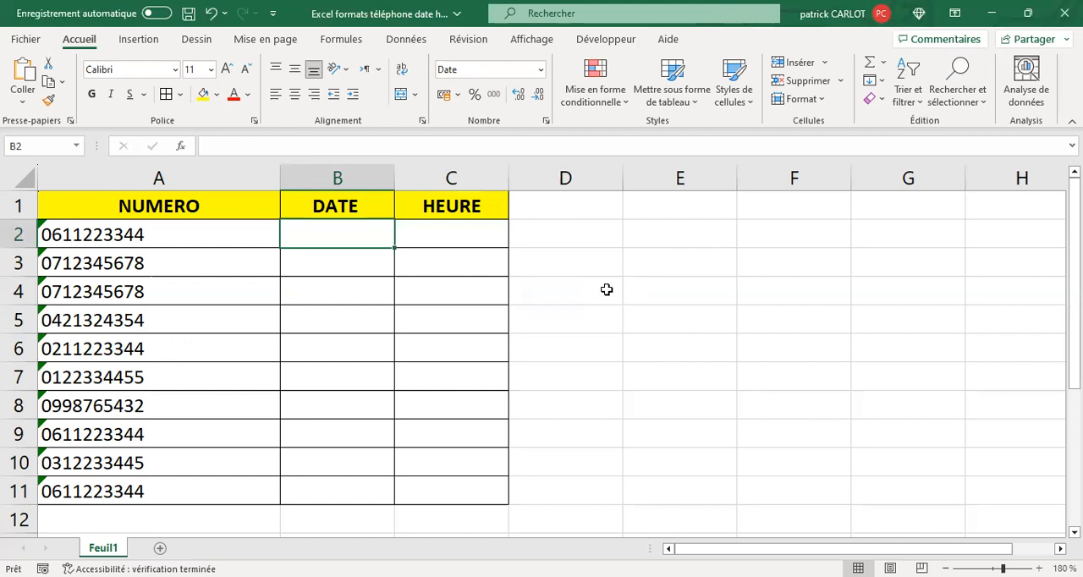
{"action": "type", "text": "25/97"}
{"action": "key", "text": "BackSpace"}
{"action": "key", "text": "BackSpace"}
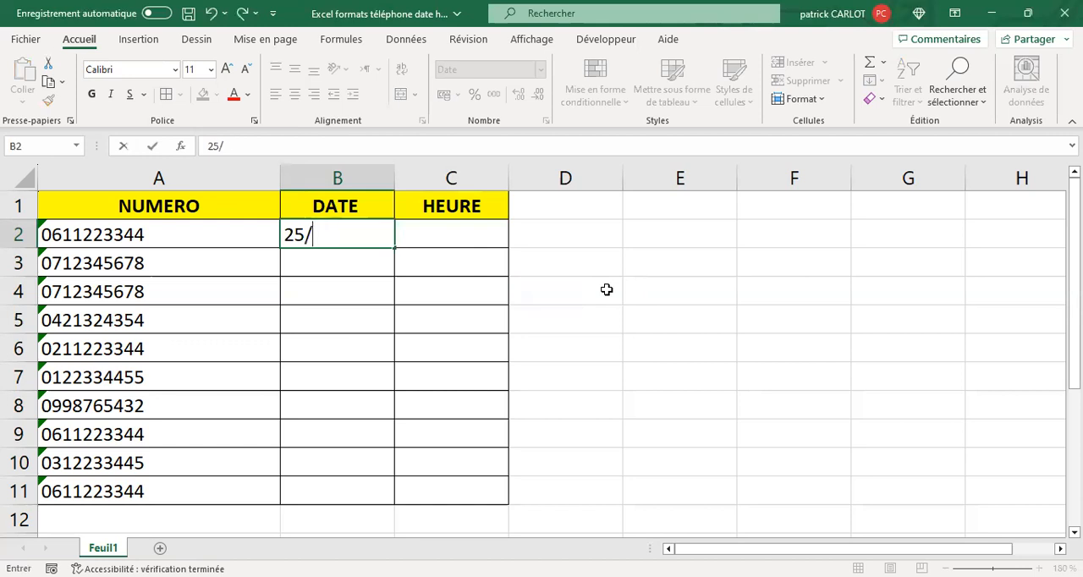
{"action": "type", "text": "07"}
{"action": "key", "text": "Return"}
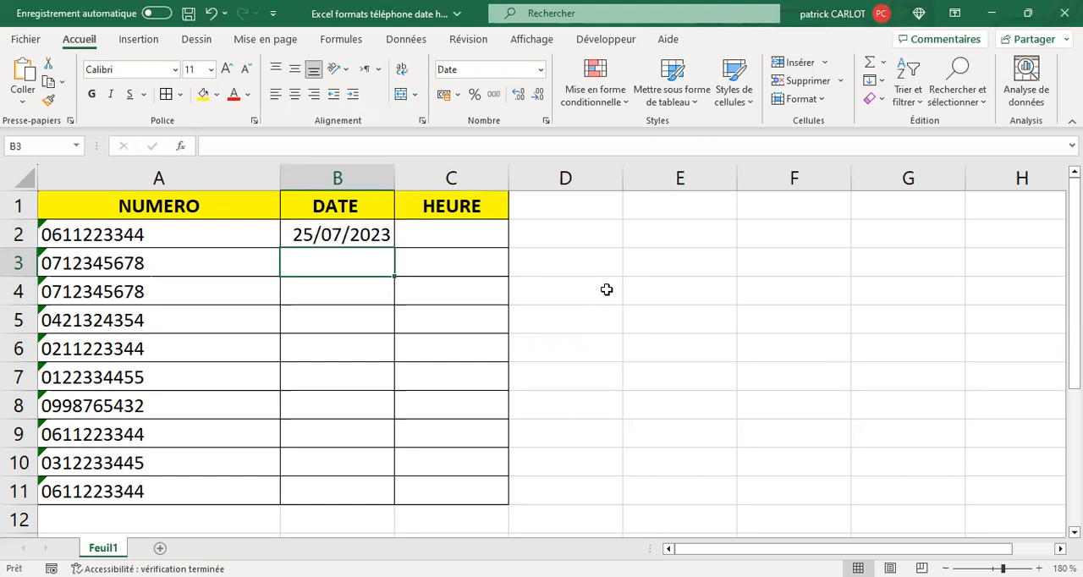
Enter 26 in cell B3, then correct the entry to 26/07
{"action": "type", "text": "26"}
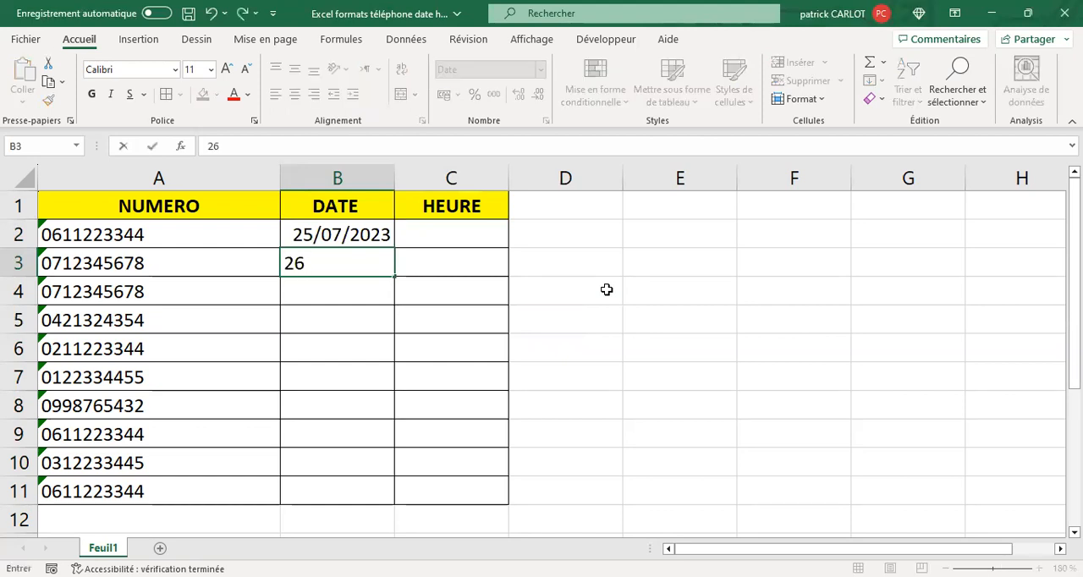
{"action": "key", "text": "Return"}
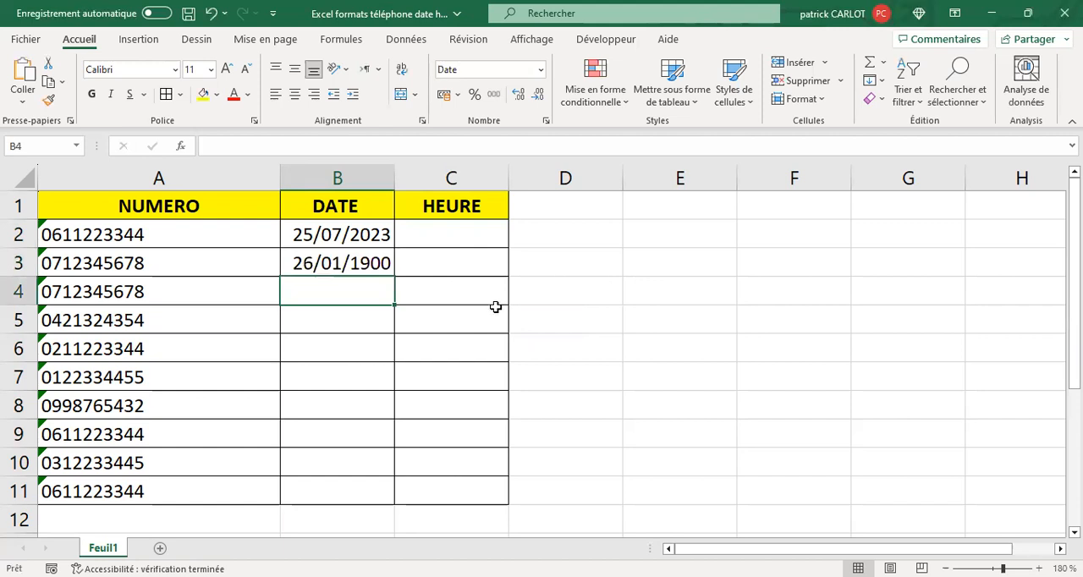
{"action": "left_click", "coordinate": [361, 264]}
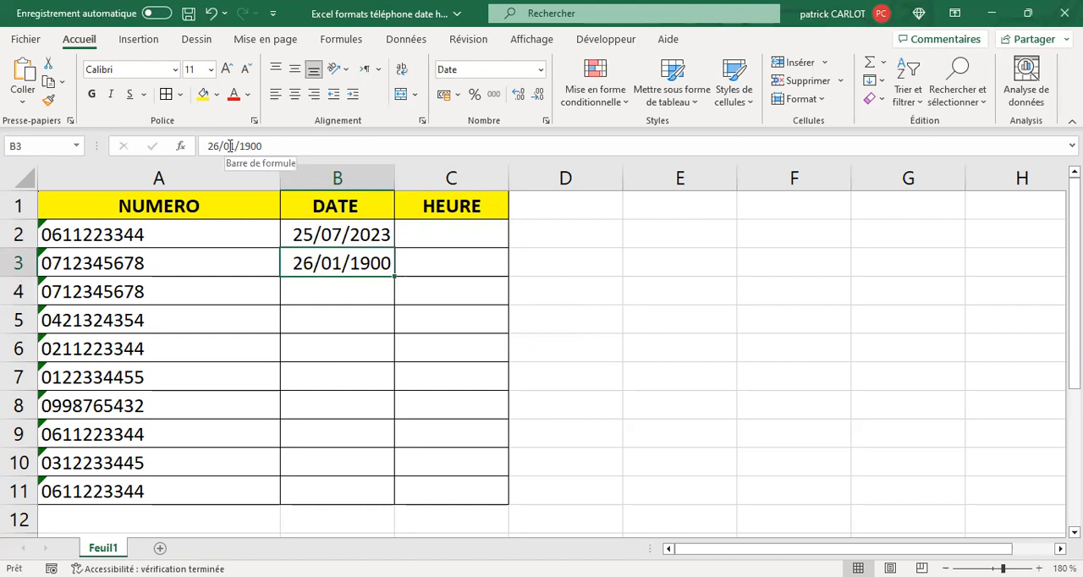
{"action": "left_click_drag", "start_coordinate": [223, 148], "coordinate": [286, 153]}
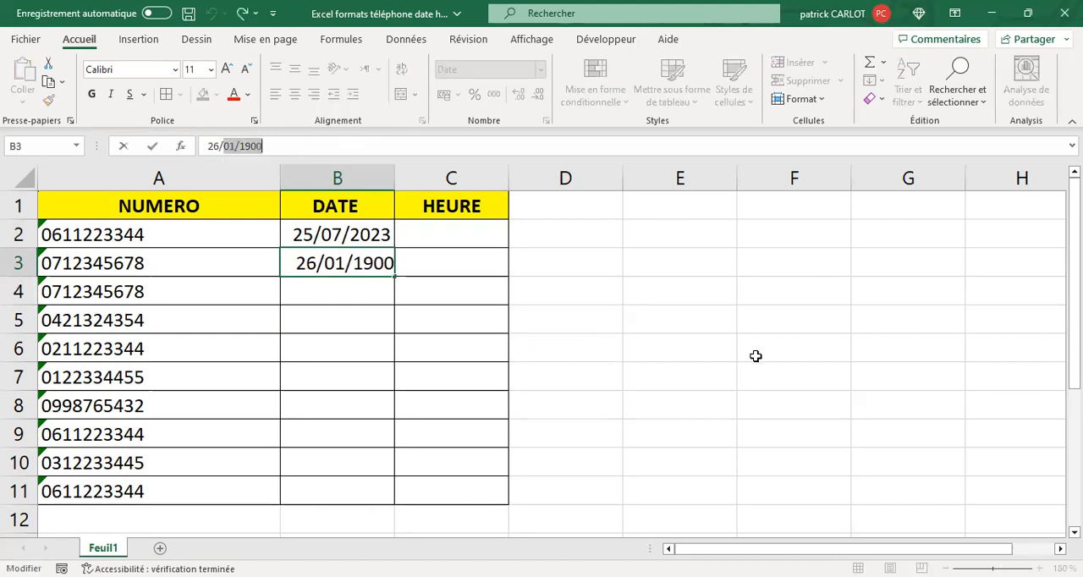
{"action": "type", "text": "07"}
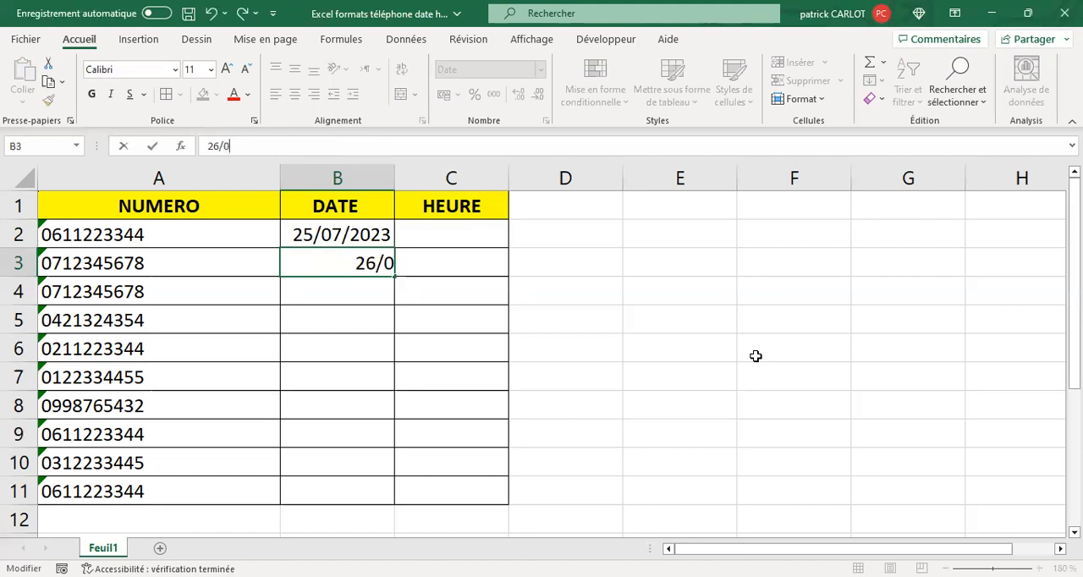
{"action": "key", "text": "Return"}
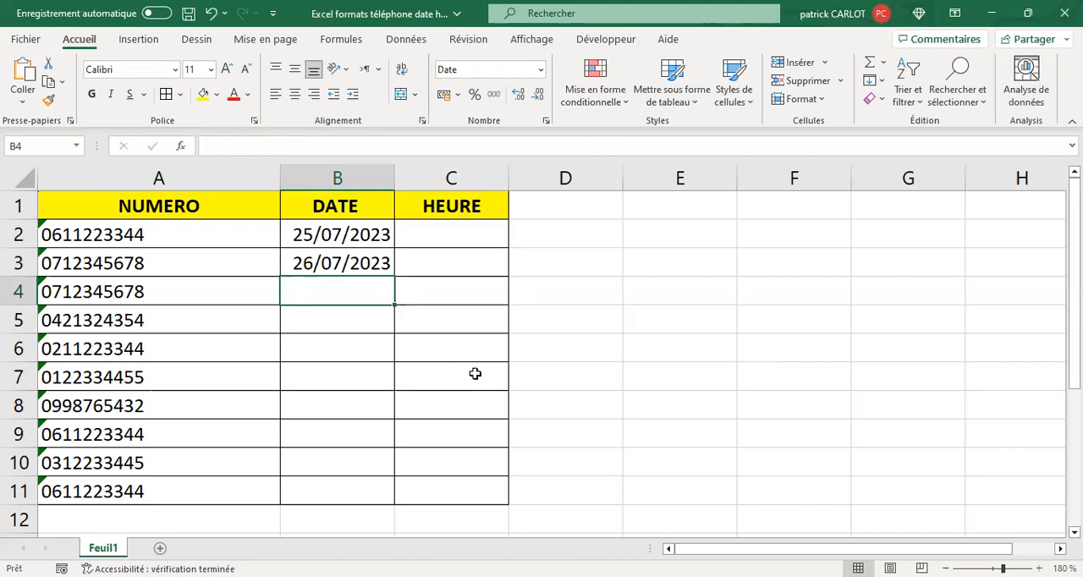
Clear the dates from B2:B11 and apply the long date format (Date longue) to the range
{"action": "mouse_move", "coordinate": [317, 237]}
{"action": "left_mouse_down"}
{"action": "mouse_move", "coordinate": [341, 358]}
{"action": "mouse_move", "coordinate": [341, 491]}
{"action": "left_mouse_up"}
{"action": "left_click_drag", "start_coordinate": [341, 358], "coordinate": [341, 491]}
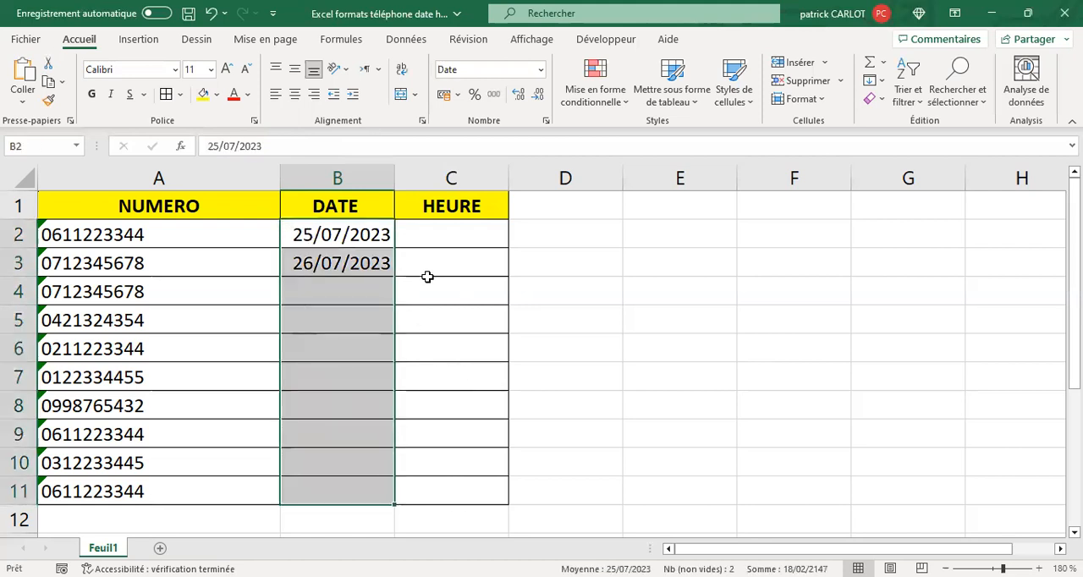
{"action": "key", "text": "Delete"}
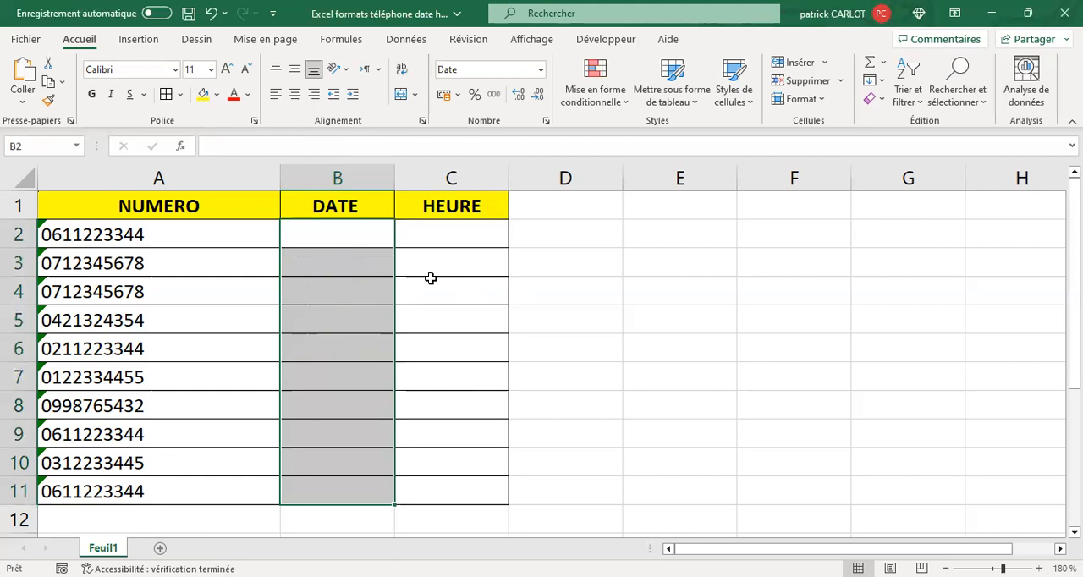
{"action": "left_click", "coordinate": [545, 71]}
{"action": "left_click", "coordinate": [455, 259]}
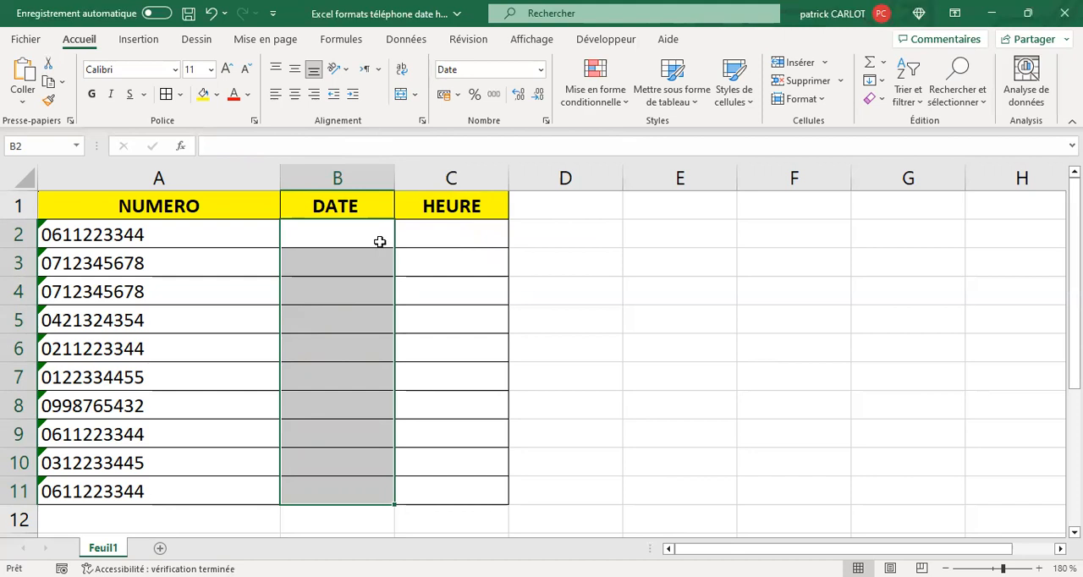
Enter the date 25/07 in cell B2 of the DATE column
{"action": "left_click", "coordinate": [380, 242]}
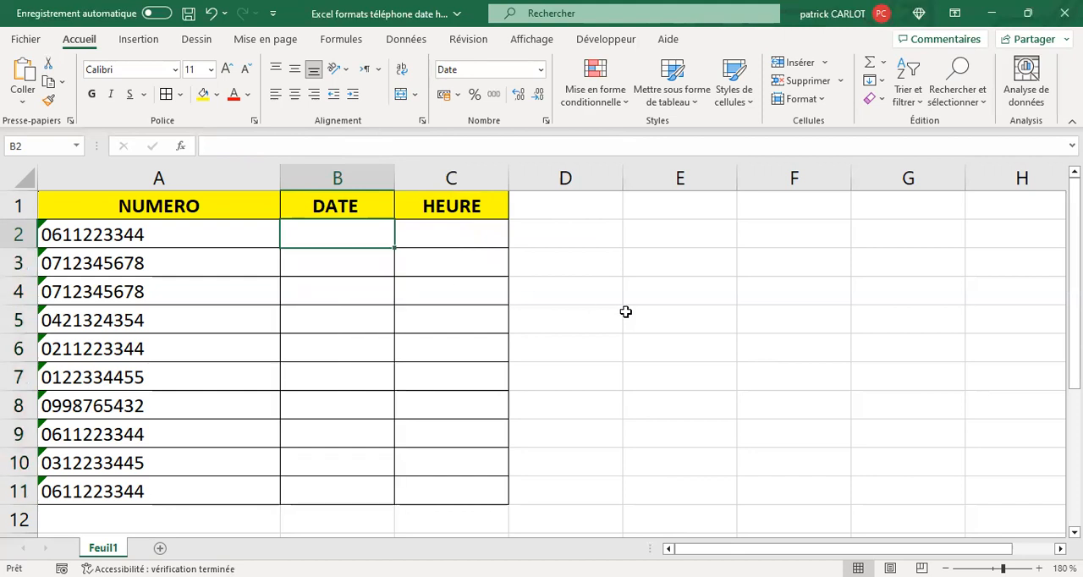
{"action": "type", "text": "25/07"}
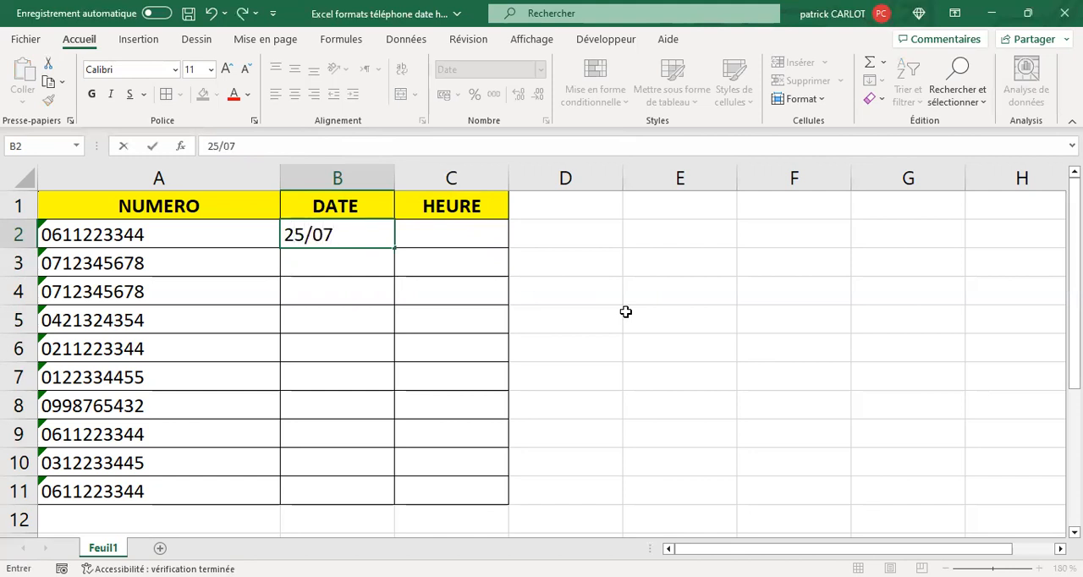
{"action": "key", "text": "Return"}
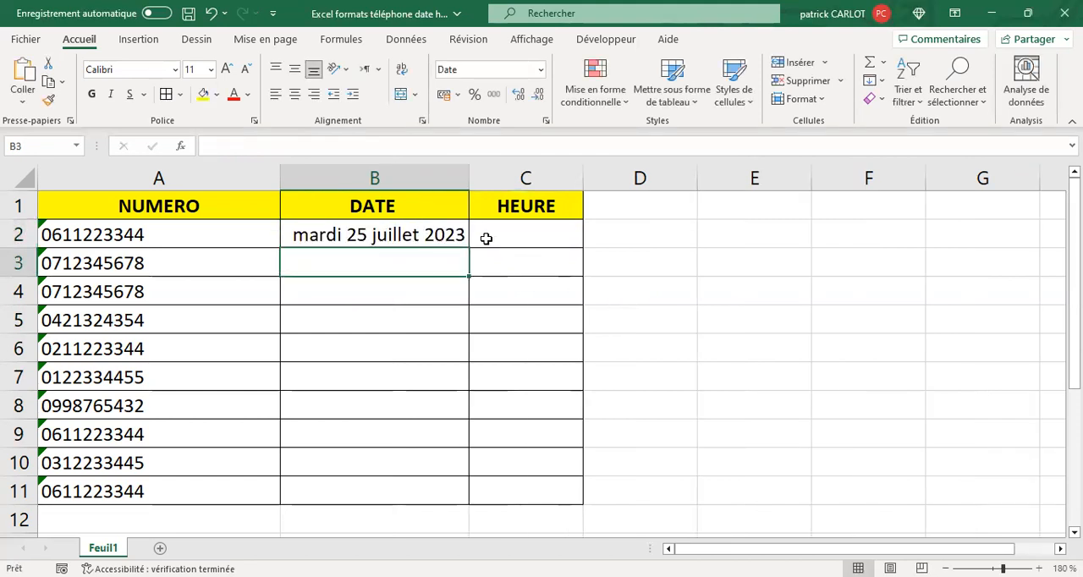
Narrow column B below the width of its date, then autofit it to the content
{"action": "left_click_drag", "start_coordinate": [468, 179], "coordinate": [386, 180]}
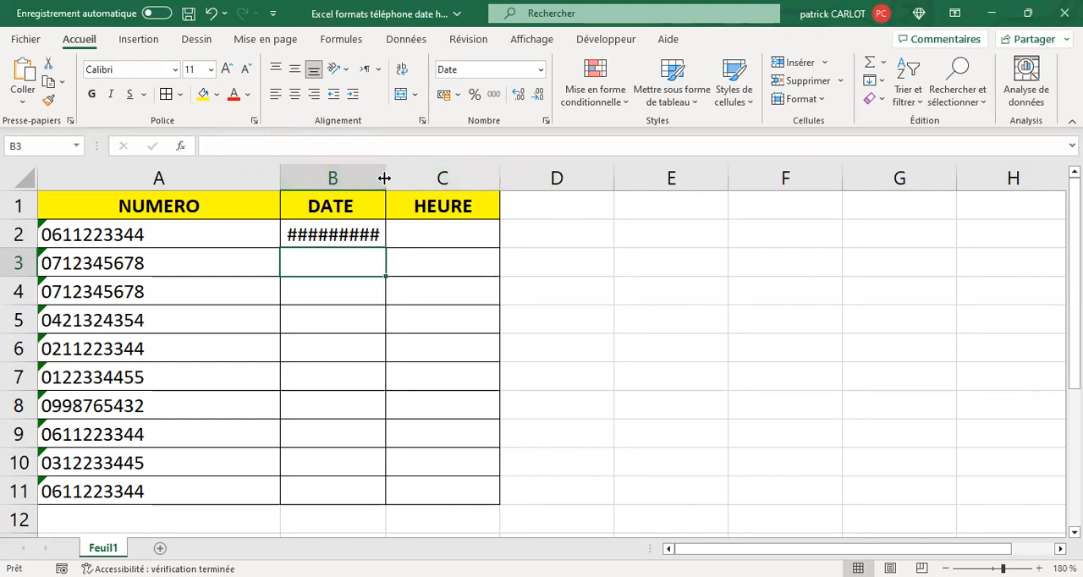
{"action": "double_click", "coordinate": [384, 178]}
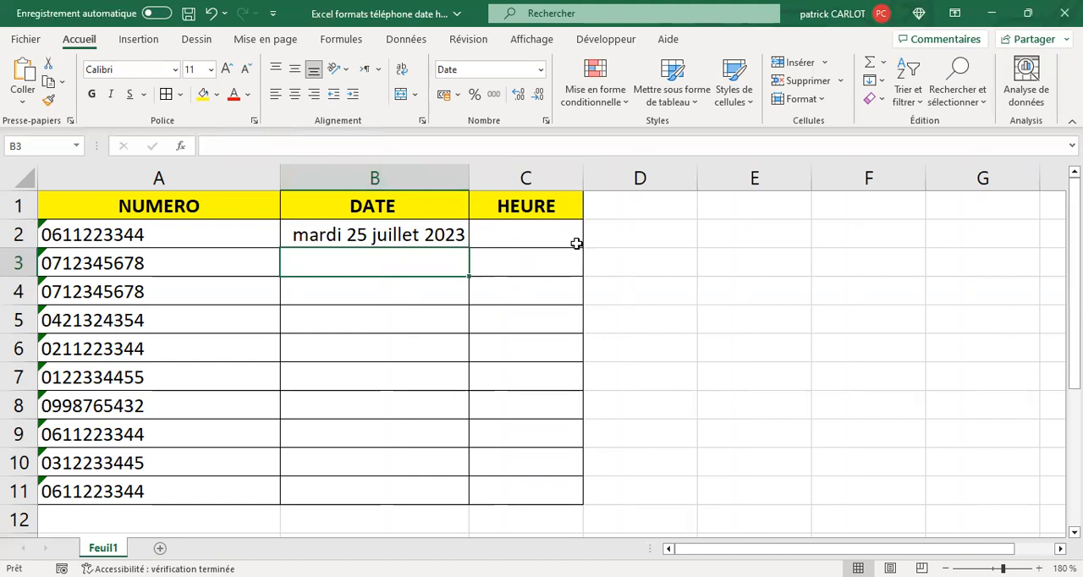
Try filling consecutive dates from B2 down to B6 with column B autofitted, and undo both changes
{"action": "left_click", "coordinate": [436, 232]}
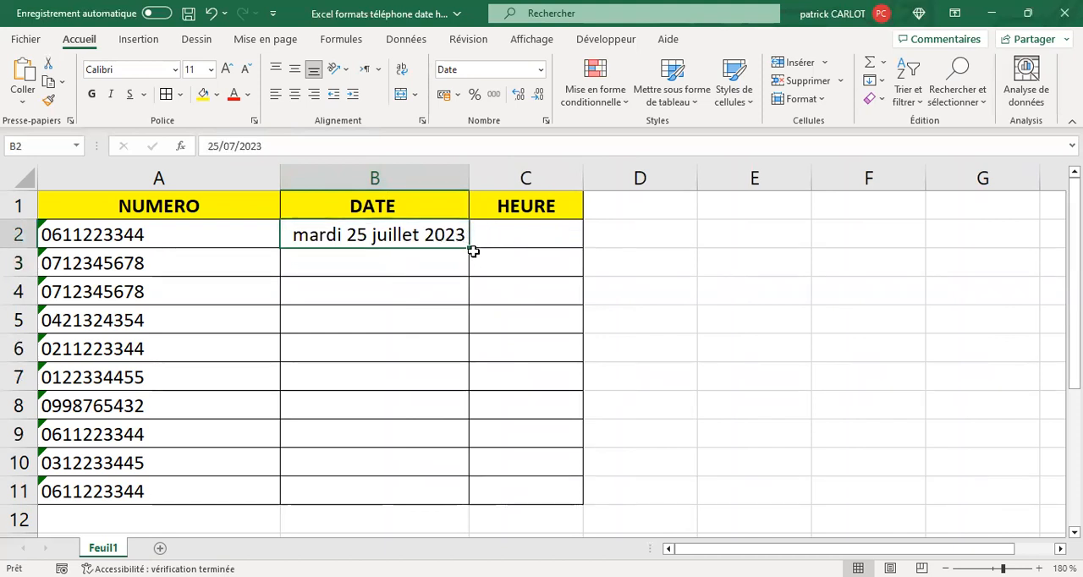
{"action": "left_click_drag", "start_coordinate": [468, 247], "coordinate": [583, 352]}
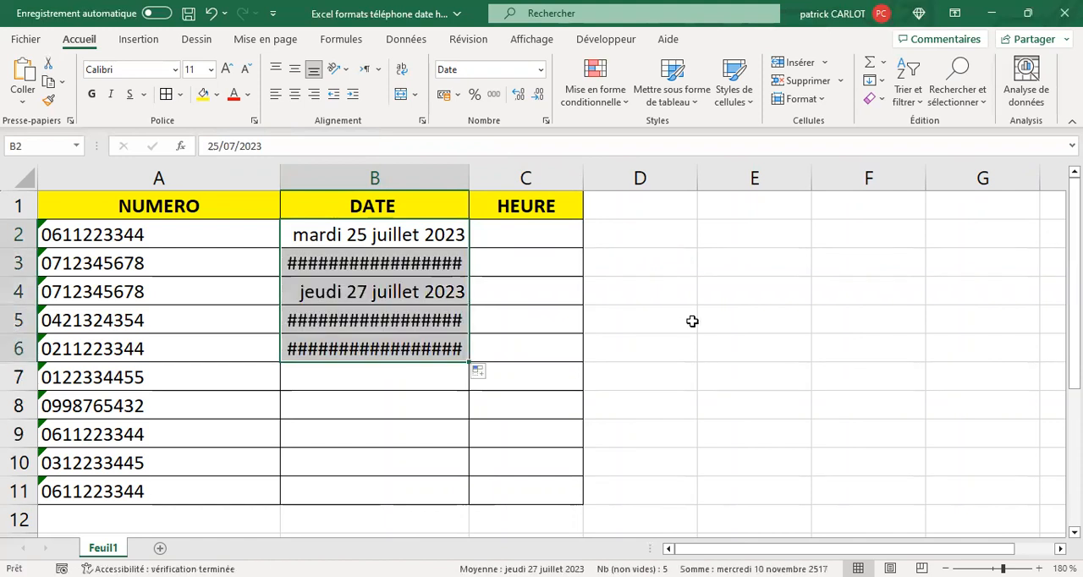
{"action": "double_click", "coordinate": [470, 172]}
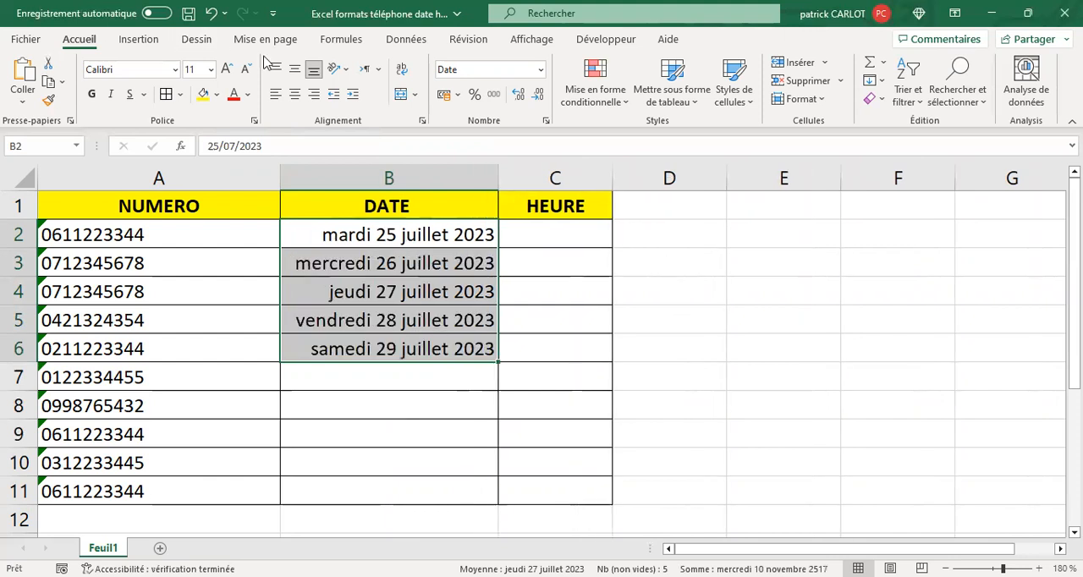
{"action": "left_click", "coordinate": [211, 13]}
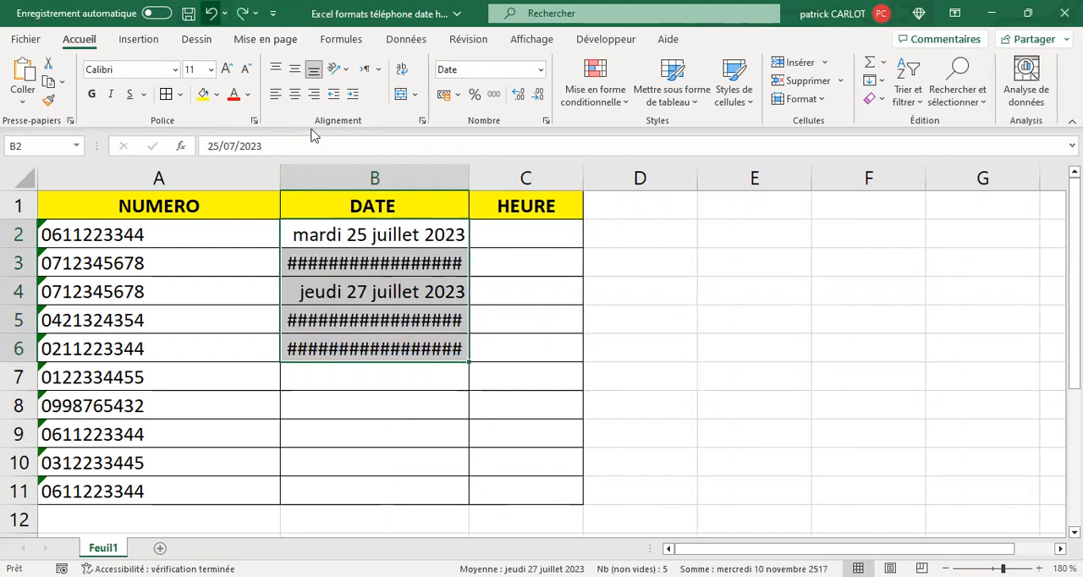
{"action": "left_click", "coordinate": [211, 14]}
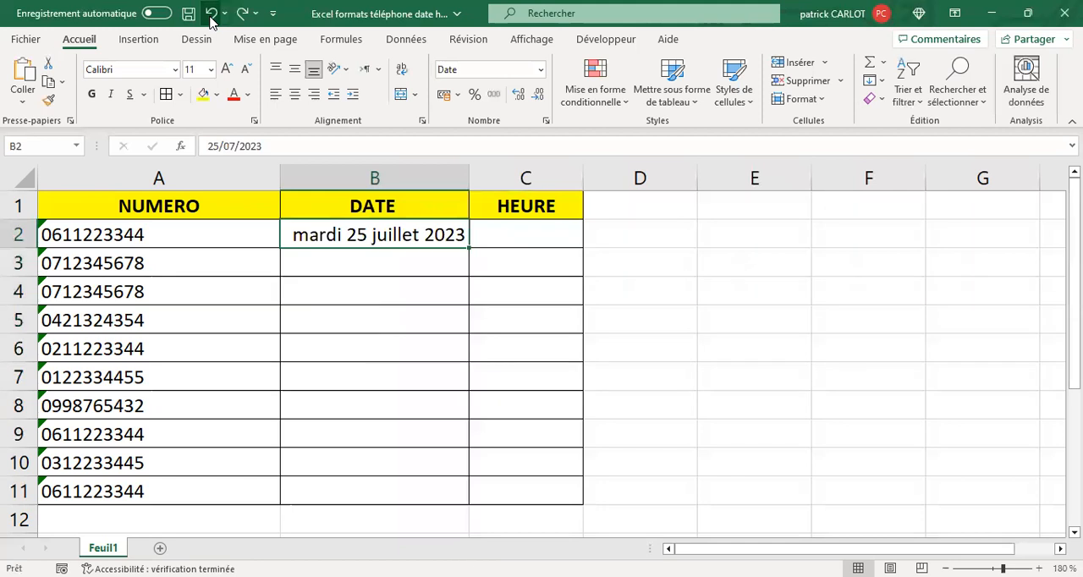
Enter the date 27/07 in cell B3
{"action": "left_click", "coordinate": [343, 263]}
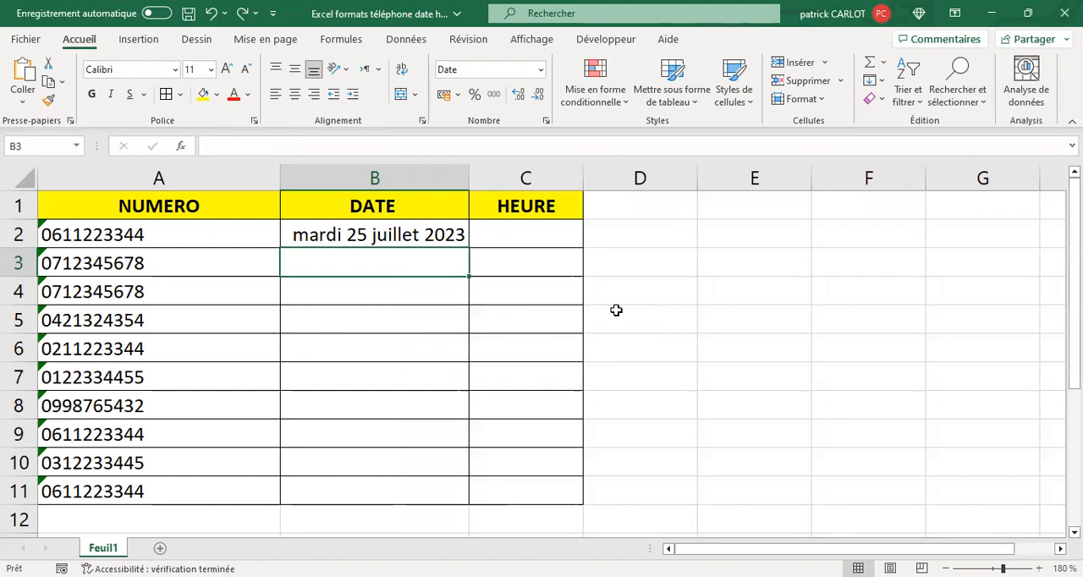
{"action": "type", "text": "27"}
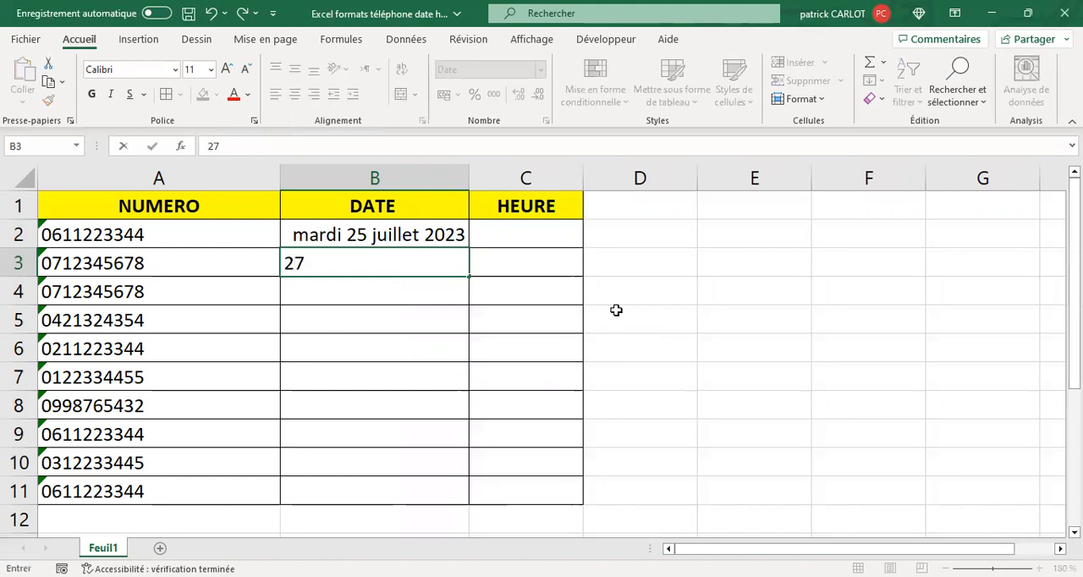
{"action": "type", "text": "/°7"}
{"action": "key", "text": "BackSpace"}
{"action": "key", "text": "BackSpace"}
{"action": "type", "text": "07"}
{"action": "key", "text": "Return"}
Extend the two-day date series from B2:B3 down to B11 and autofit column B
{"action": "left_click_drag", "start_coordinate": [331, 234], "coordinate": [334, 263]}
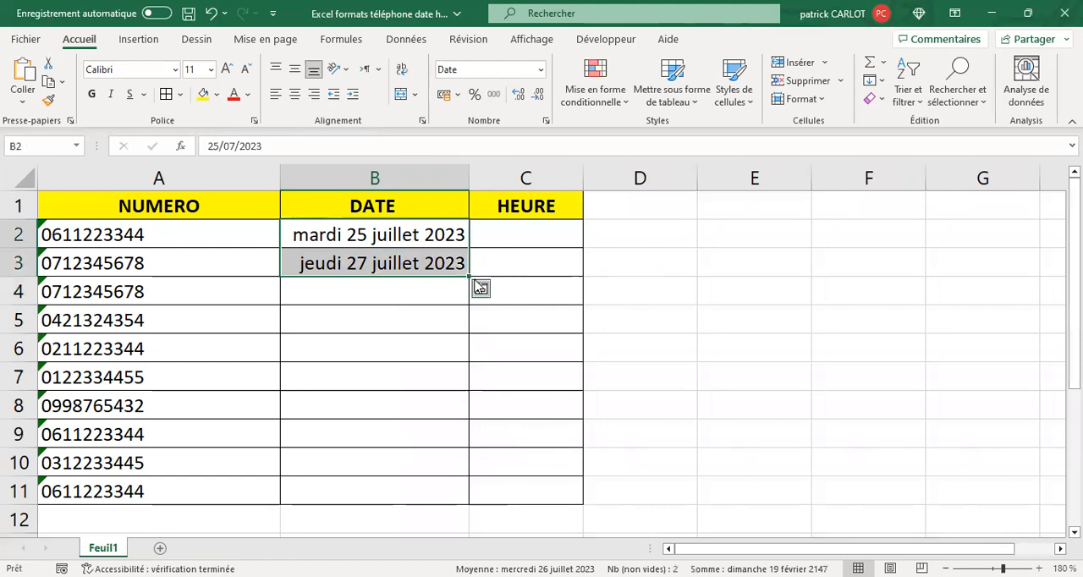
{"action": "left_click_drag", "start_coordinate": [468, 277], "coordinate": [701, 373]}
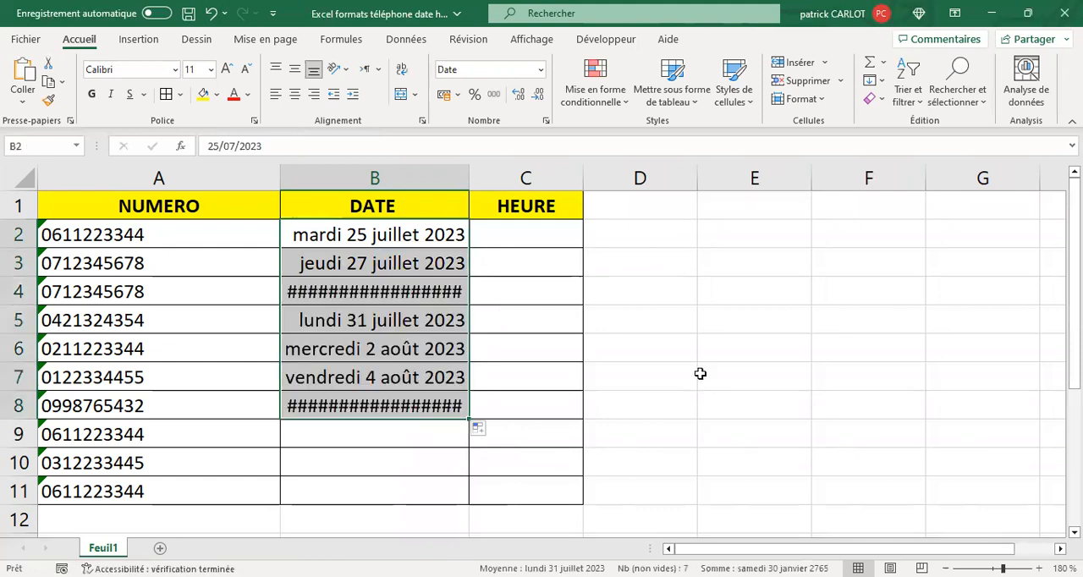
{"action": "double_click", "coordinate": [466, 173]}
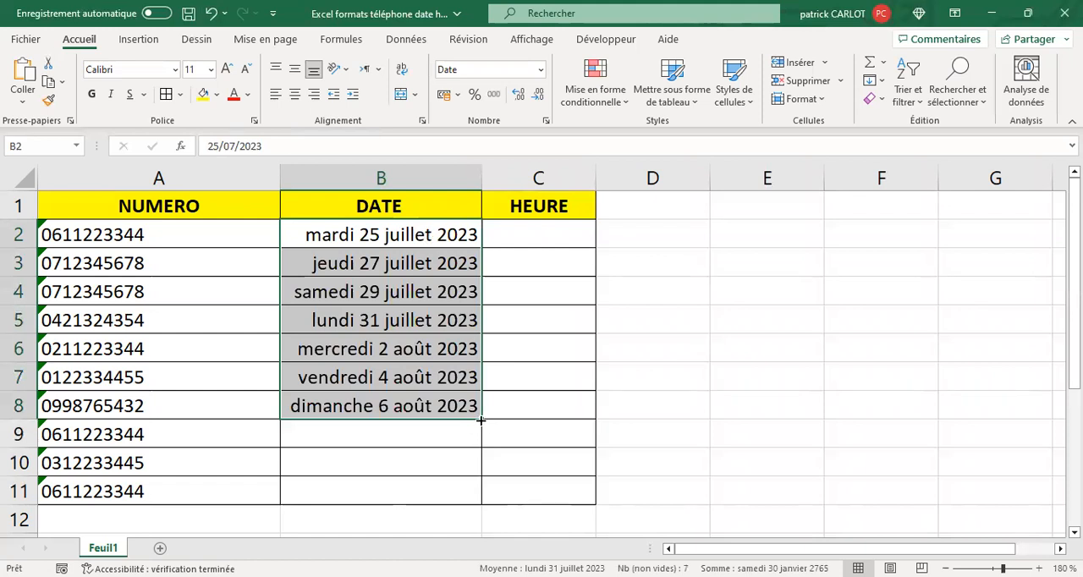
{"action": "left_click_drag", "start_coordinate": [482, 419], "coordinate": [486, 498]}
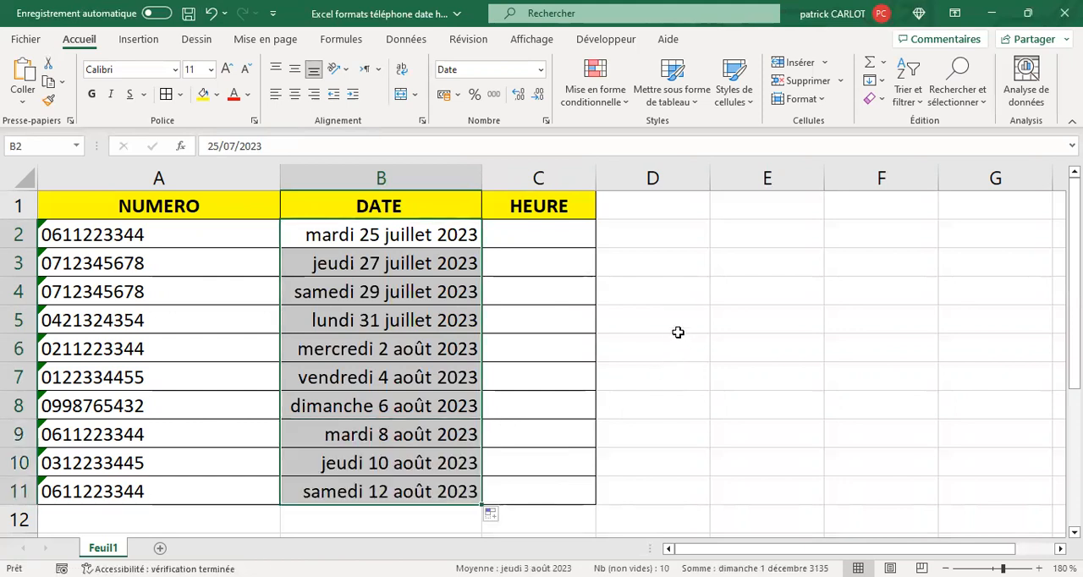
Clear the dates from B3:B11, keeping only the one in B2
{"action": "left_click_drag", "start_coordinate": [364, 254], "coordinate": [359, 437]}
{"action": "key", "text": "Delete"}
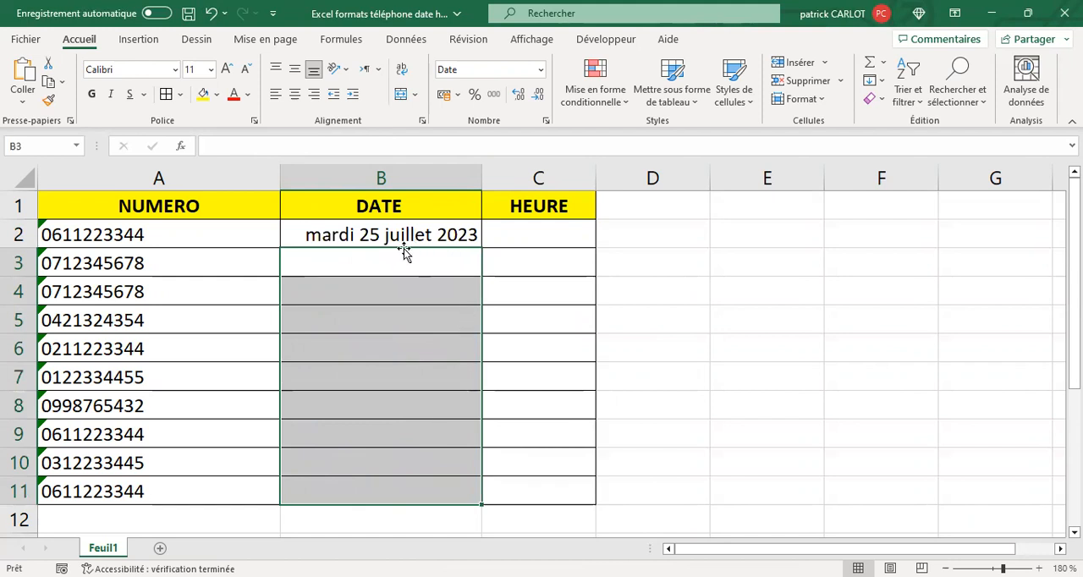
Format cells B2:B11 with the short date format (Date courte)
{"action": "left_click_drag", "start_coordinate": [406, 239], "coordinate": [446, 429]}
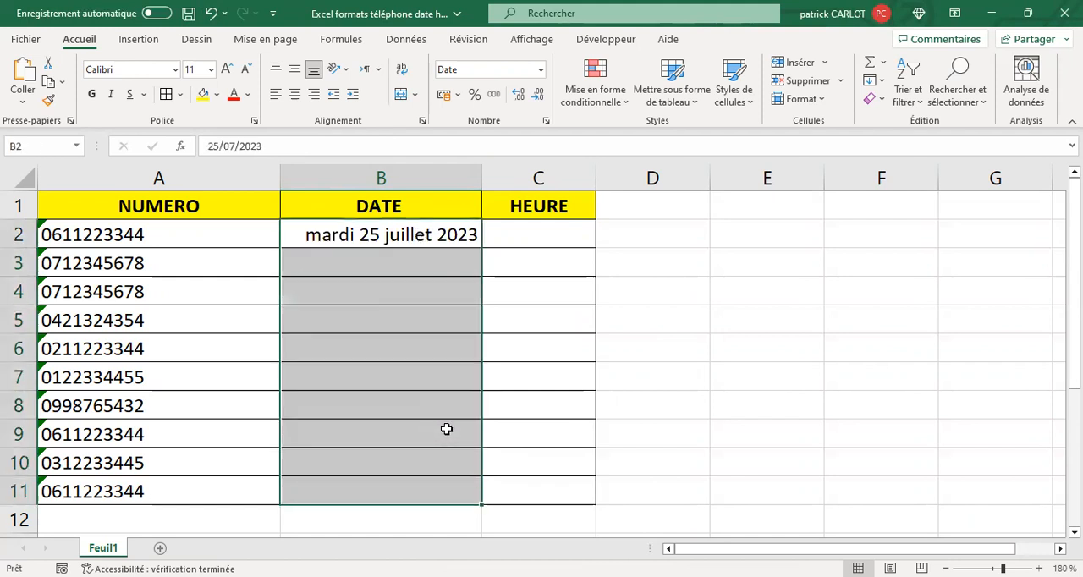
{"action": "left_click", "coordinate": [541, 71]}
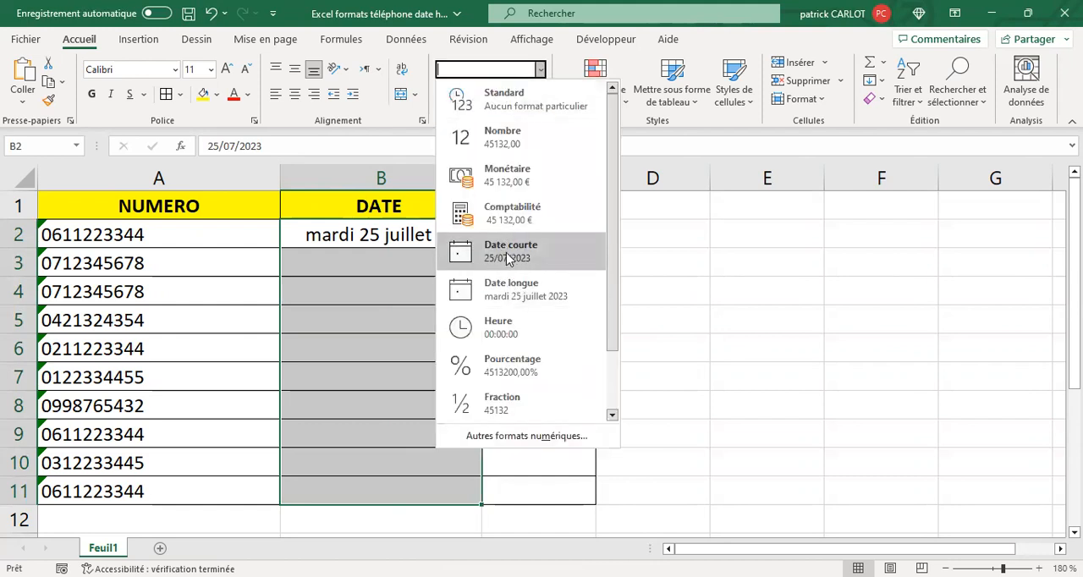
{"action": "left_click", "coordinate": [508, 250]}
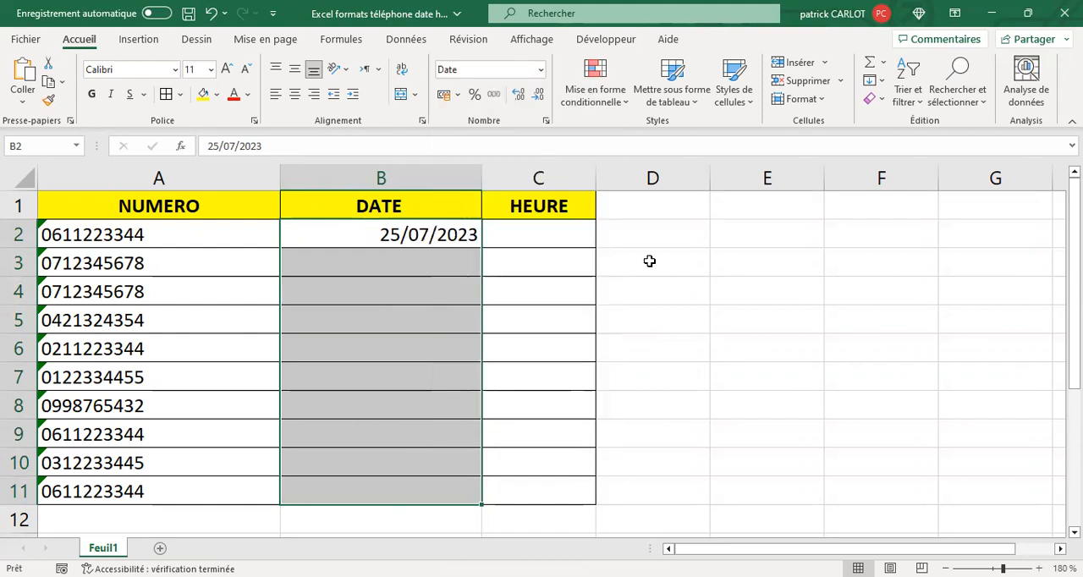
Centre the contents of B2:B11 horizontally and autofit column B
{"action": "left_click", "coordinate": [275, 95]}
{"action": "left_click", "coordinate": [295, 94]}
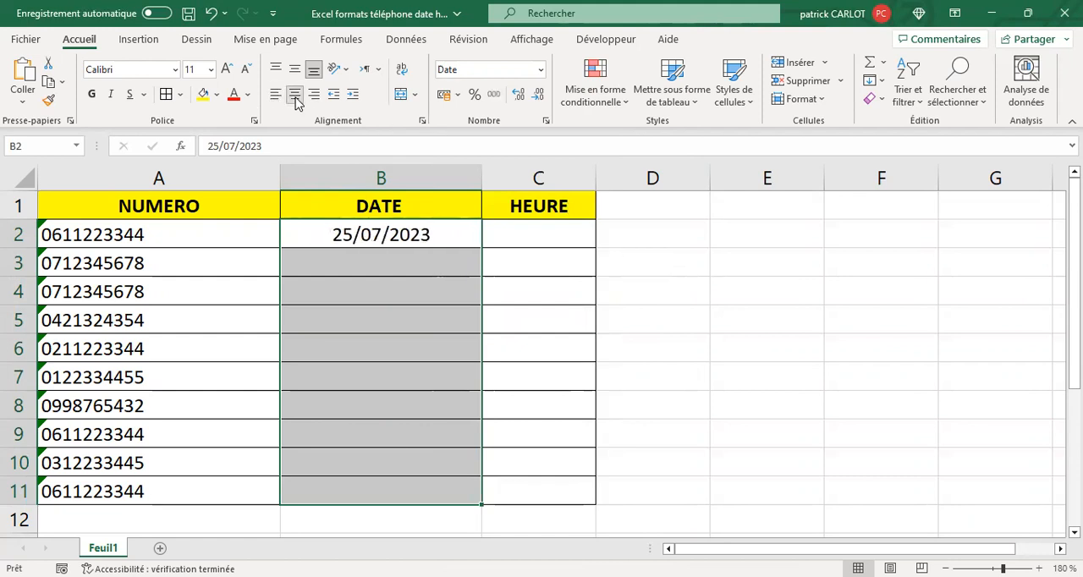
{"action": "double_click", "coordinate": [482, 179]}
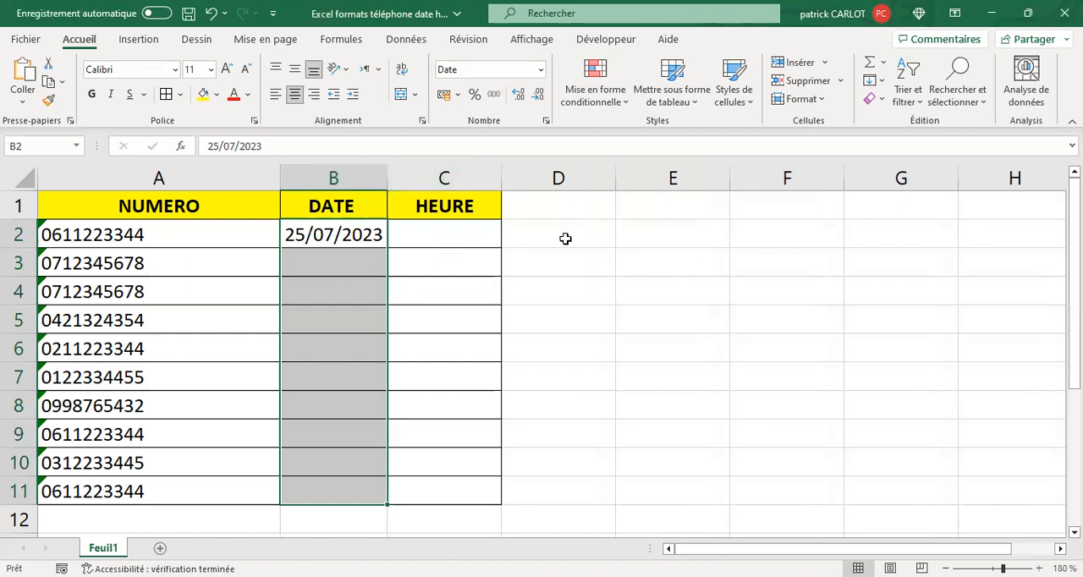
Enter 16 in cell C2 under the HEURE heading
{"action": "left_click", "coordinate": [484, 237]}
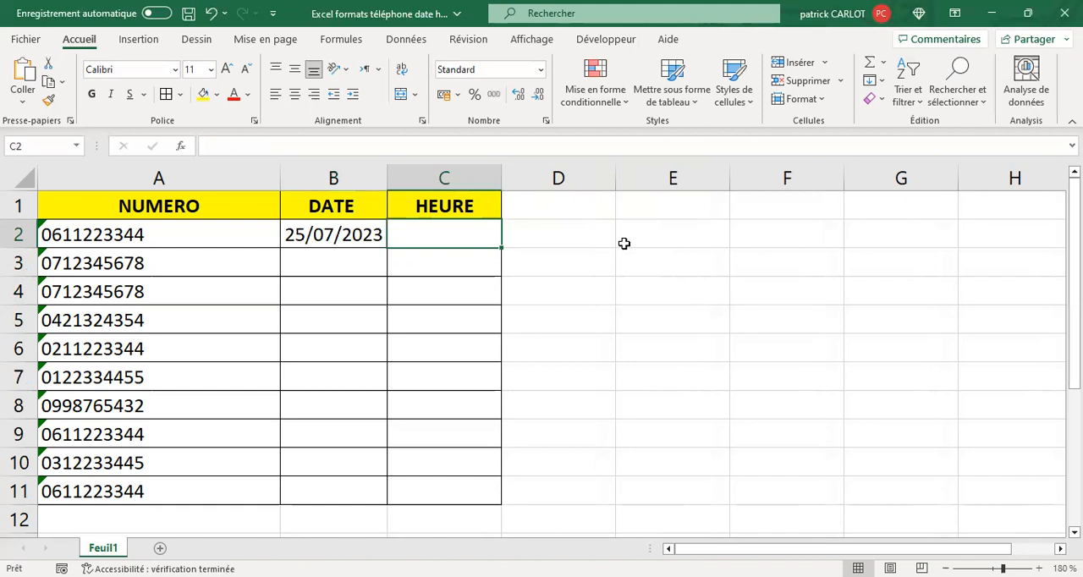
{"action": "type", "text": "16"}
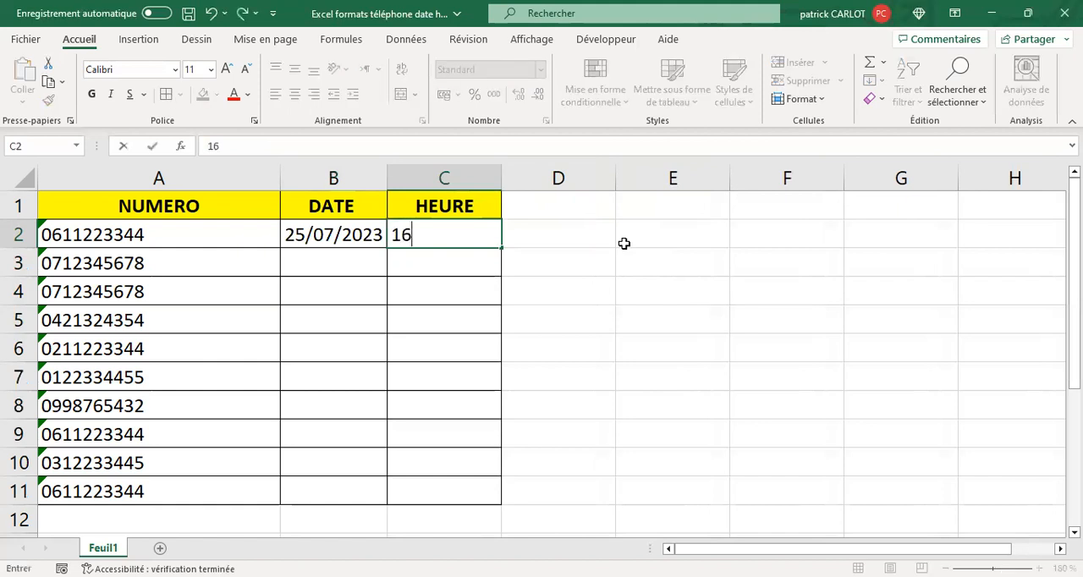
{"action": "key", "text": "Return"}
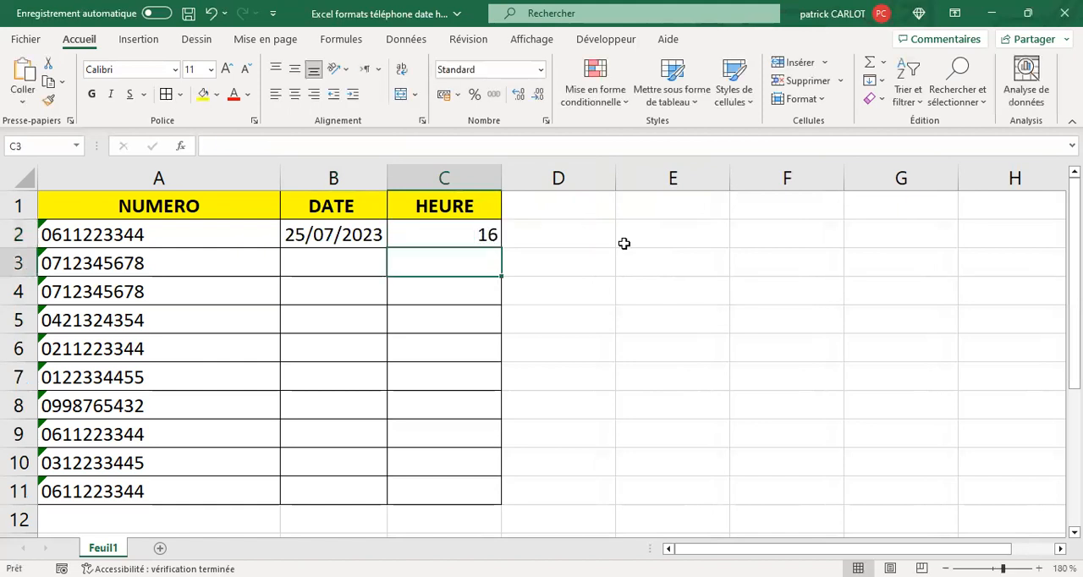
{"action": "key", "text": "Up"}
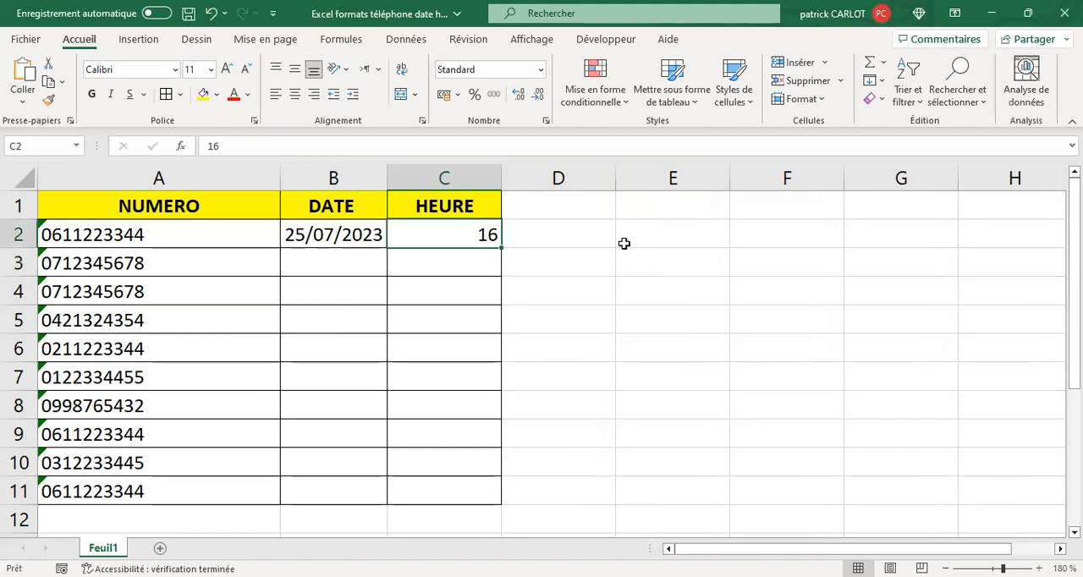
Format cells C2:C11 with the time format (Heure)
{"action": "left_click_drag", "start_coordinate": [427, 241], "coordinate": [441, 491]}
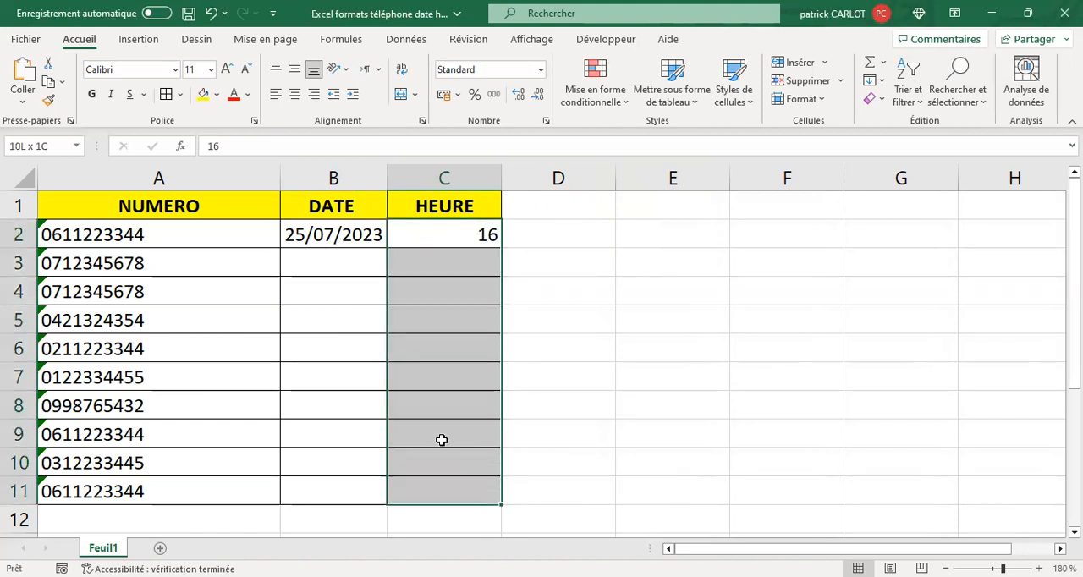
{"action": "left_click", "coordinate": [540, 69]}
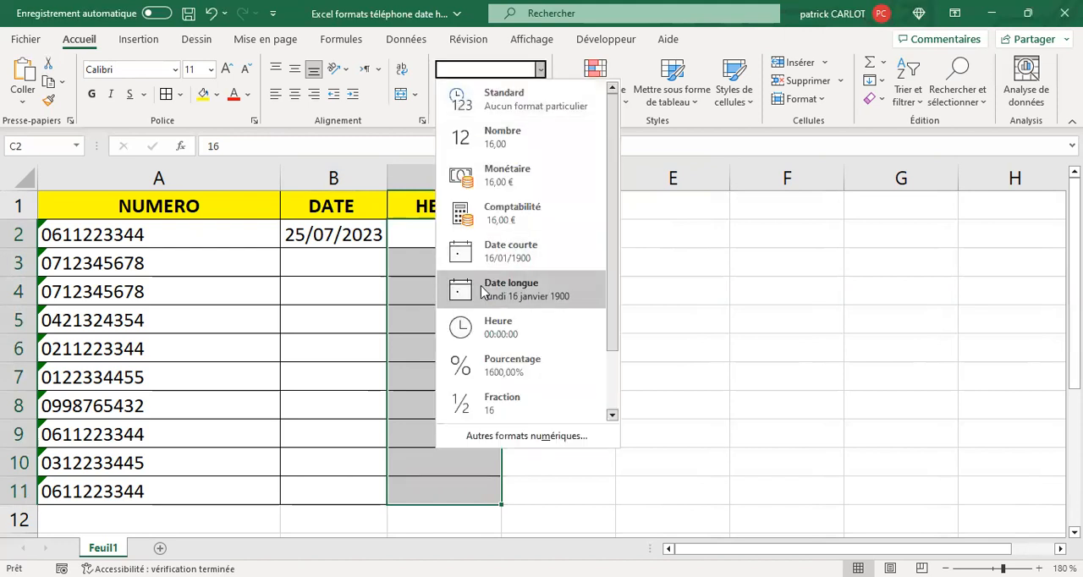
{"action": "left_click", "coordinate": [491, 332]}
Try replacing the content of the time-formatted cell C2 with 16
{"action": "left_click", "coordinate": [476, 229]}
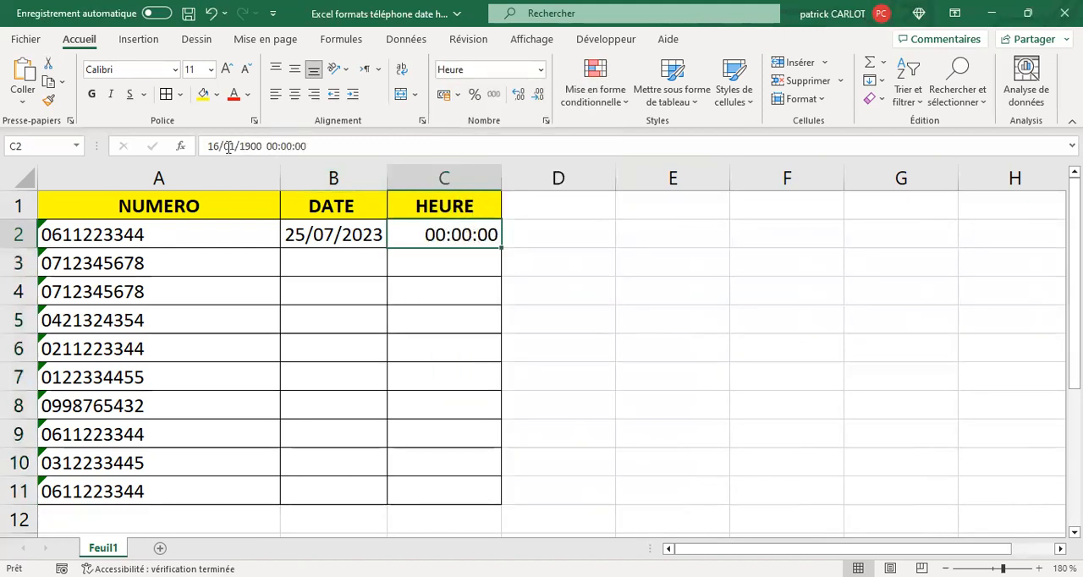
{"action": "left_click_drag", "start_coordinate": [209, 146], "coordinate": [310, 145]}
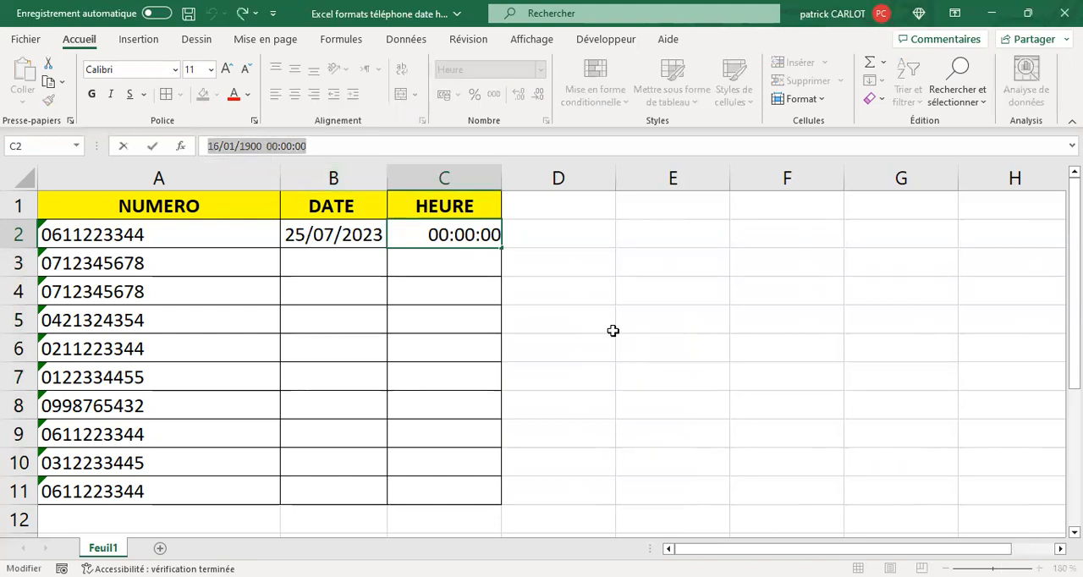
{"action": "type", "text": "16"}
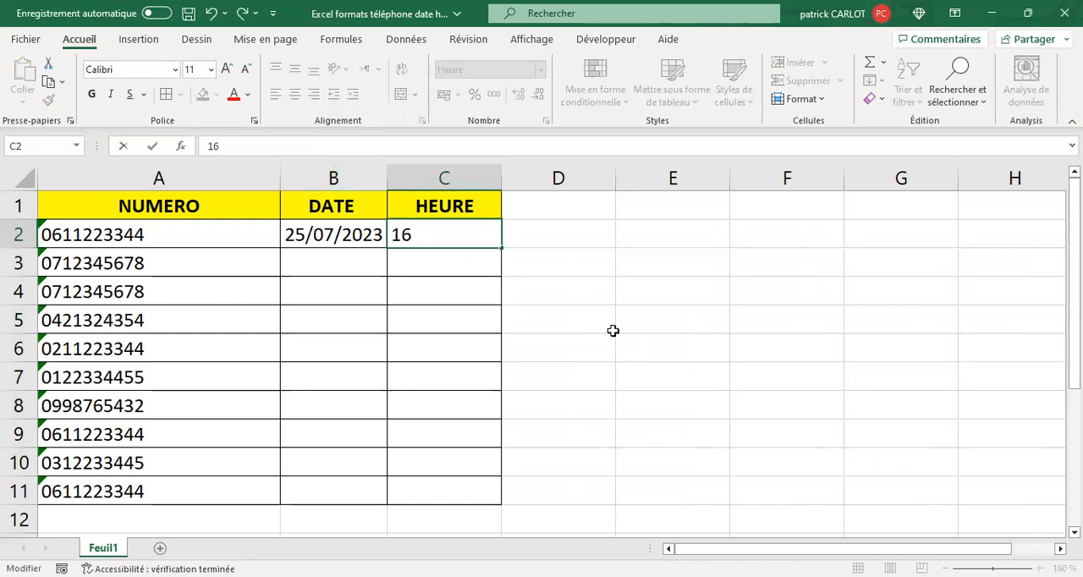
{"action": "key", "text": "Return"}
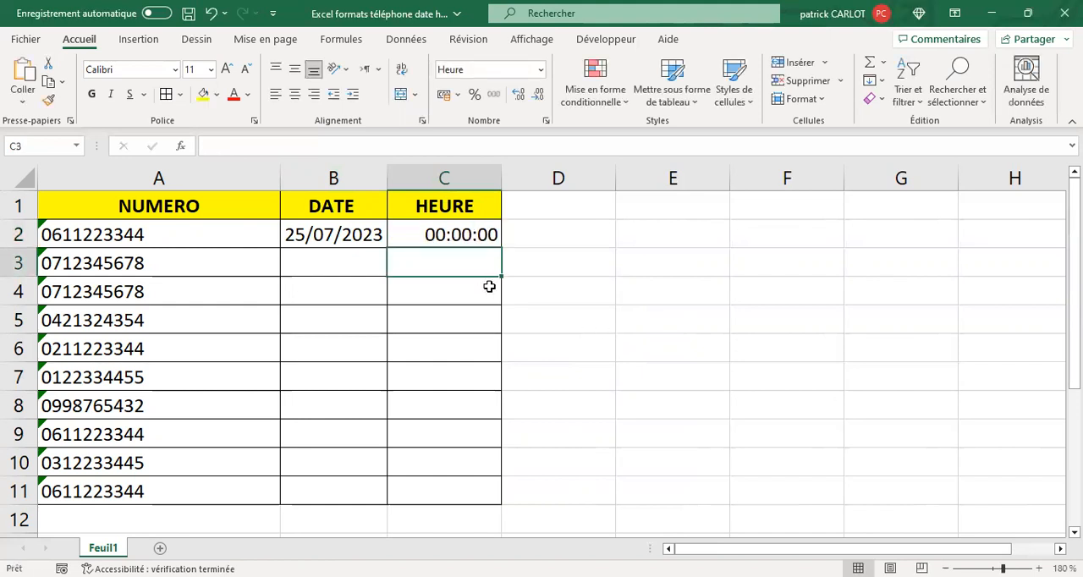
Replace the content of cell C2 with the time 16:00
{"action": "left_click", "coordinate": [446, 232]}
{"action": "left_click_drag", "start_coordinate": [205, 145], "coordinate": [338, 147]}
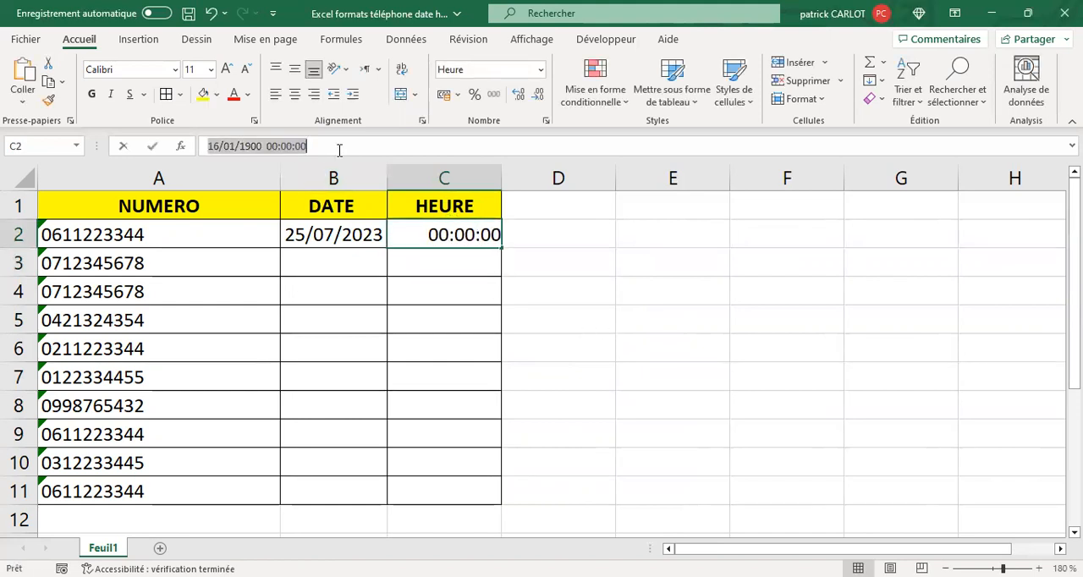
{"action": "type", "text": "1"}
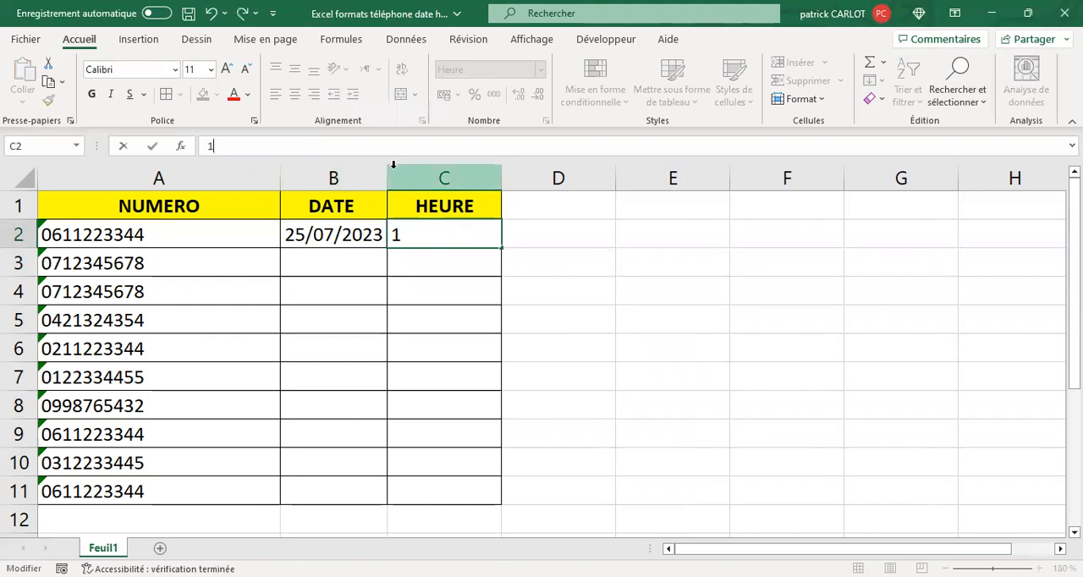
{"action": "type", "text": "6"}
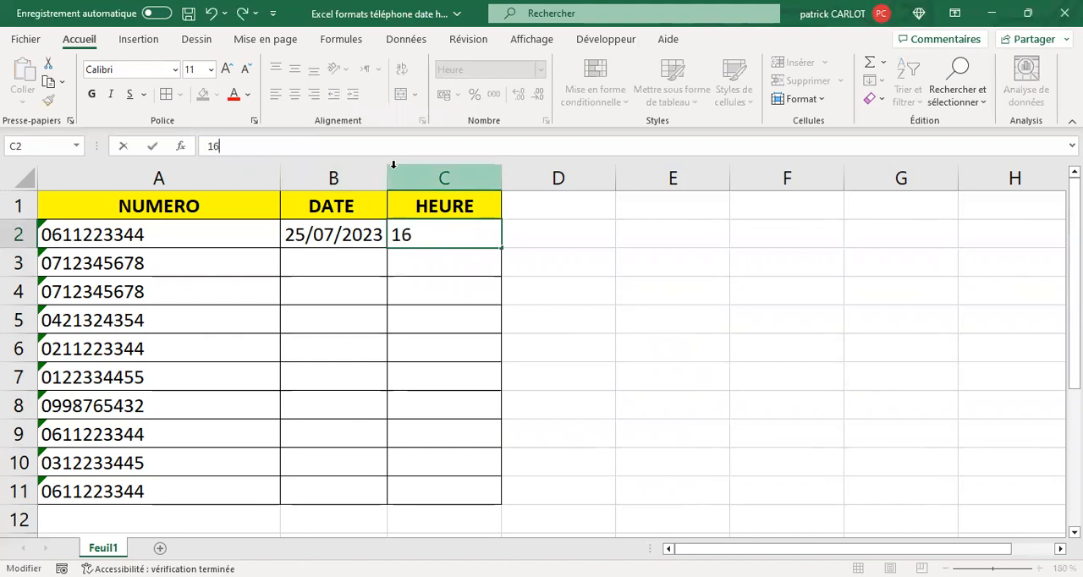
{"action": "type", "text": ":00"}
{"action": "key", "text": "Return"}
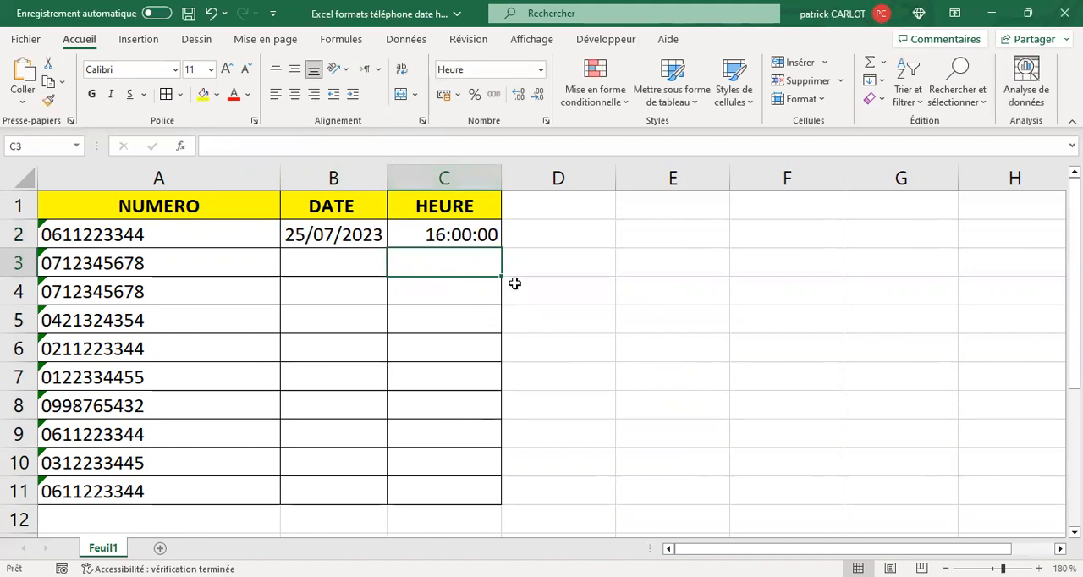
Change the time format of cell C2 to the hours-and-minutes type 13:30
{"action": "left_click", "coordinate": [454, 233]}
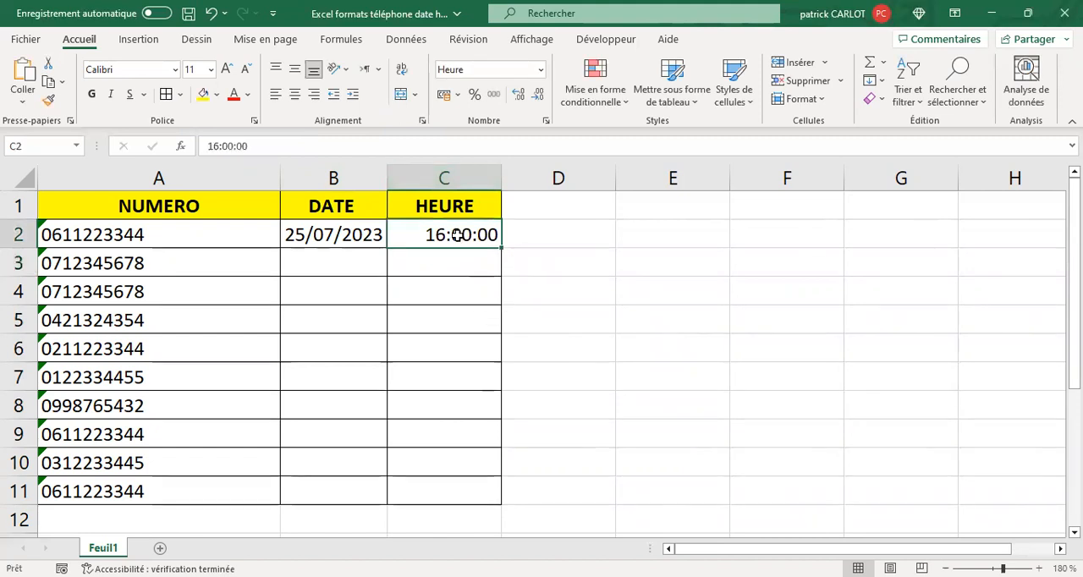
{"action": "right_click", "coordinate": [458, 235]}
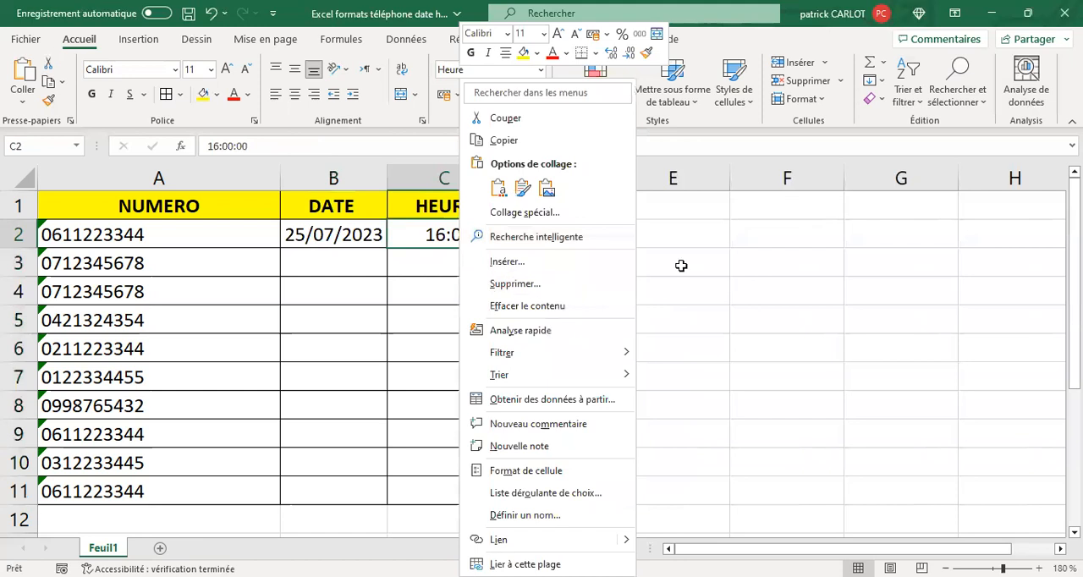
{"action": "left_click", "coordinate": [456, 265]}
{"action": "left_click_drag", "start_coordinate": [462, 319], "coordinate": [461, 293]}
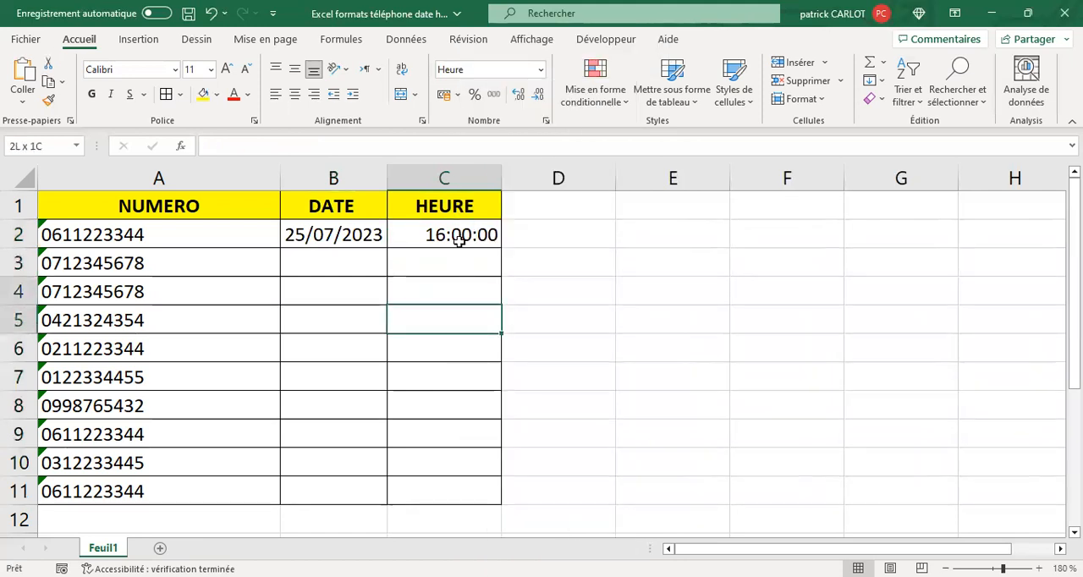
{"action": "left_click", "coordinate": [457, 235]}
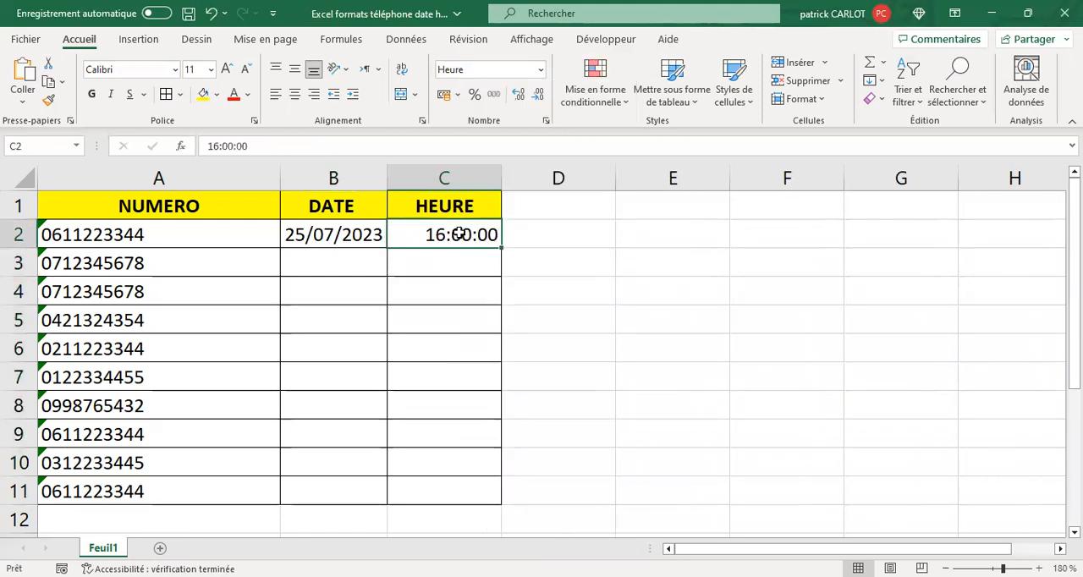
{"action": "right_click", "coordinate": [460, 235]}
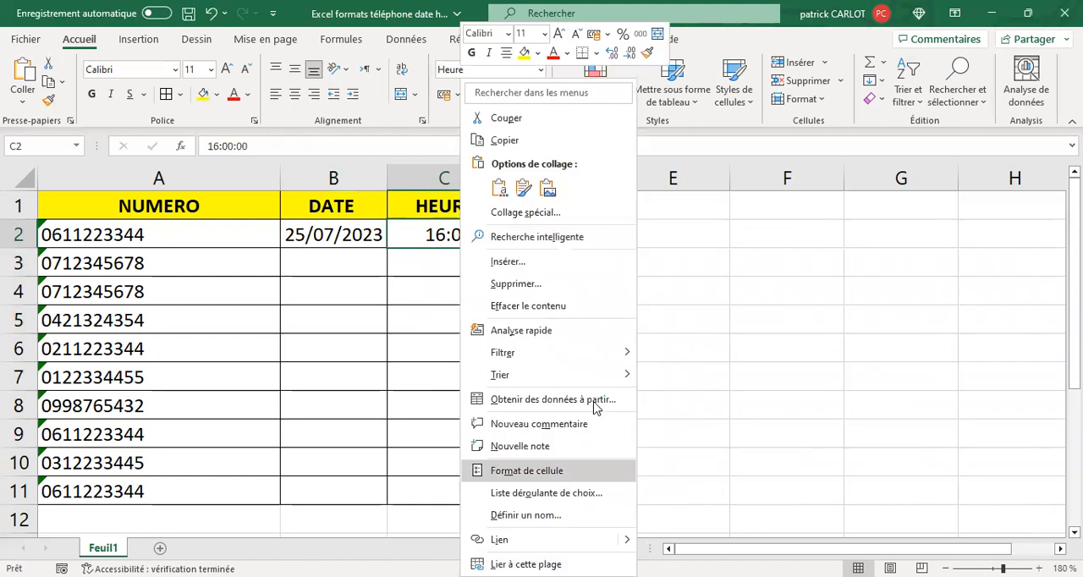
{"action": "key", "text": "Return"}
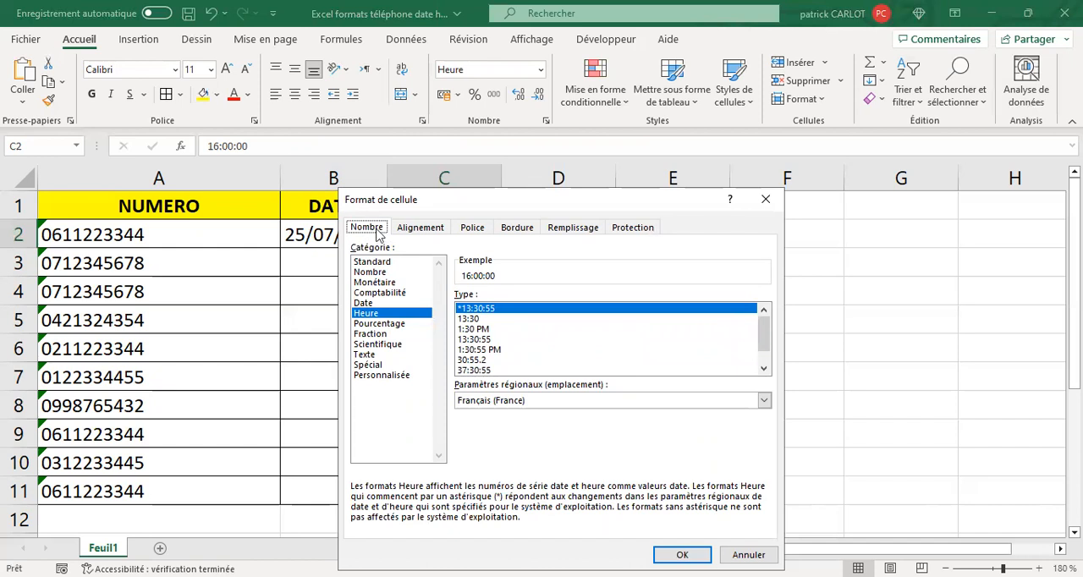
{"action": "left_click", "coordinate": [479, 320]}
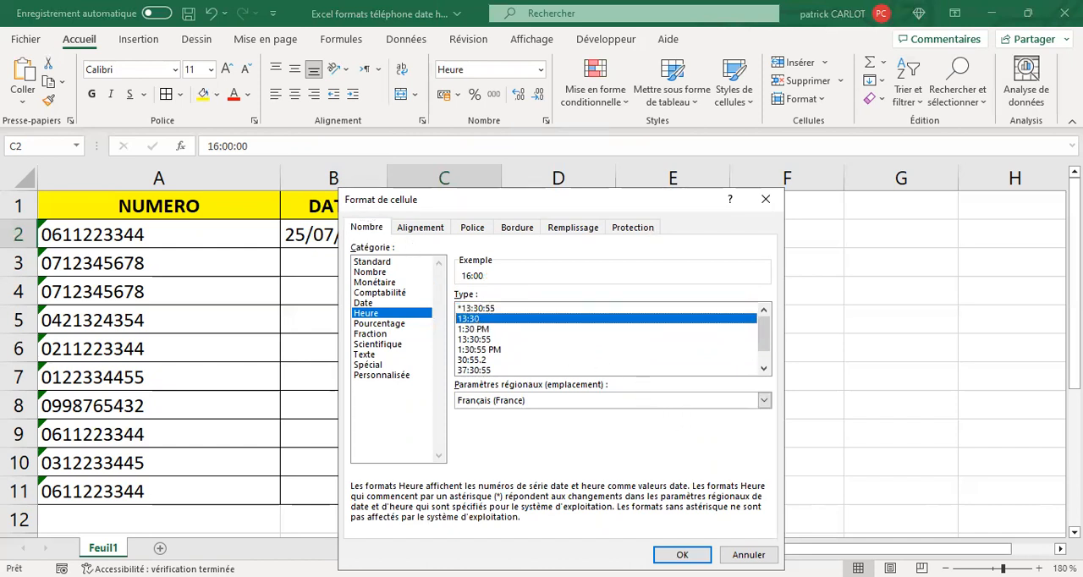
{"action": "left_click", "coordinate": [682, 556]}
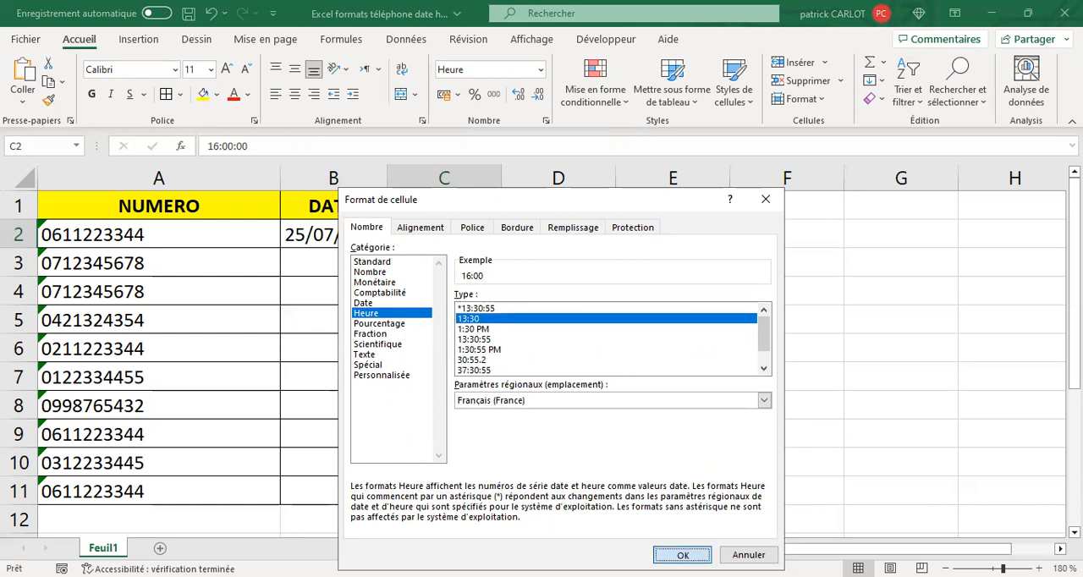
{"action": "left_click", "coordinate": [472, 263]}
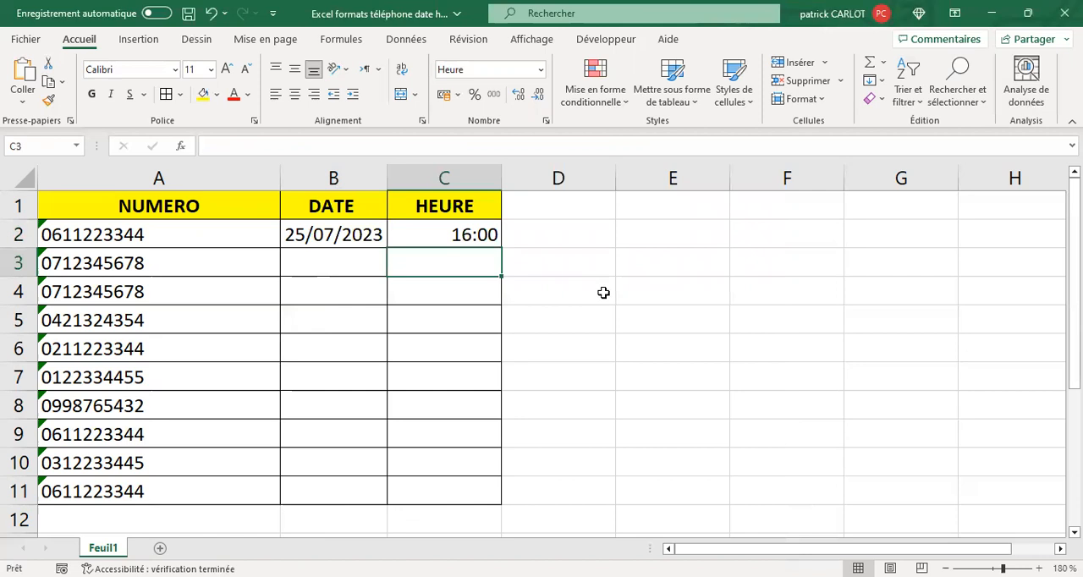
Try filling hourly times from C2 down to C6, and undo the fill
{"action": "left_click", "coordinate": [487, 236]}
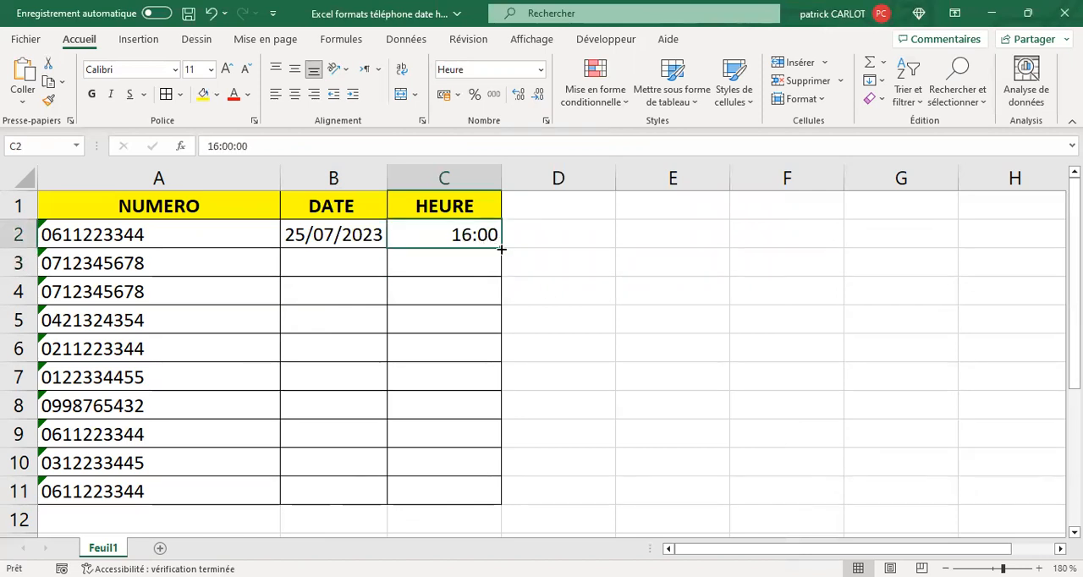
{"action": "left_click_drag", "start_coordinate": [607, 343], "coordinate": [609, 340]}
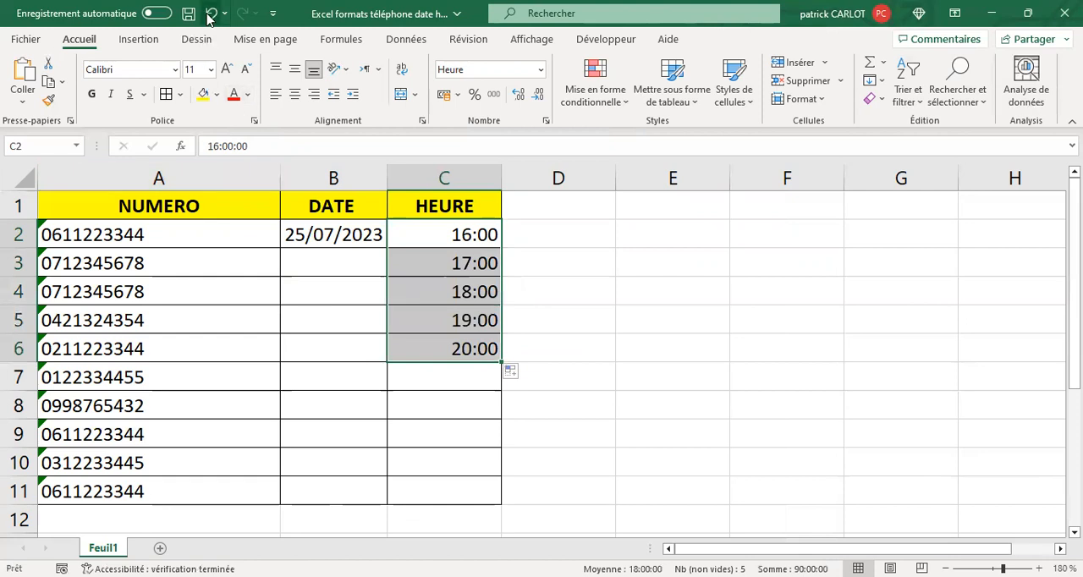
{"action": "key", "text": "ctrl+z"}
Try entering 19 as the time in cell C3
{"action": "key", "text": "Down"}
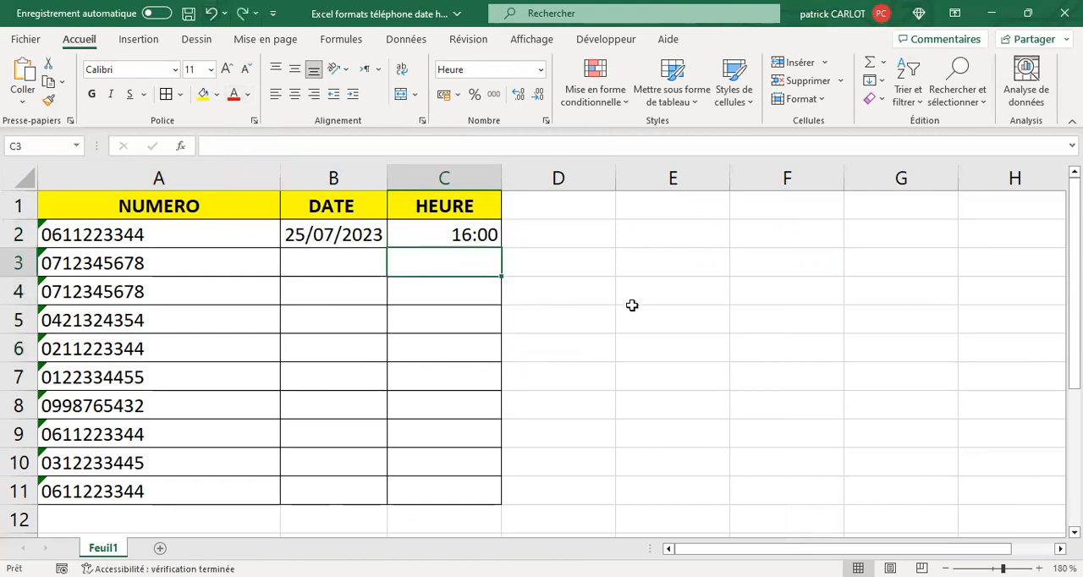
{"action": "type", "text": "&"}
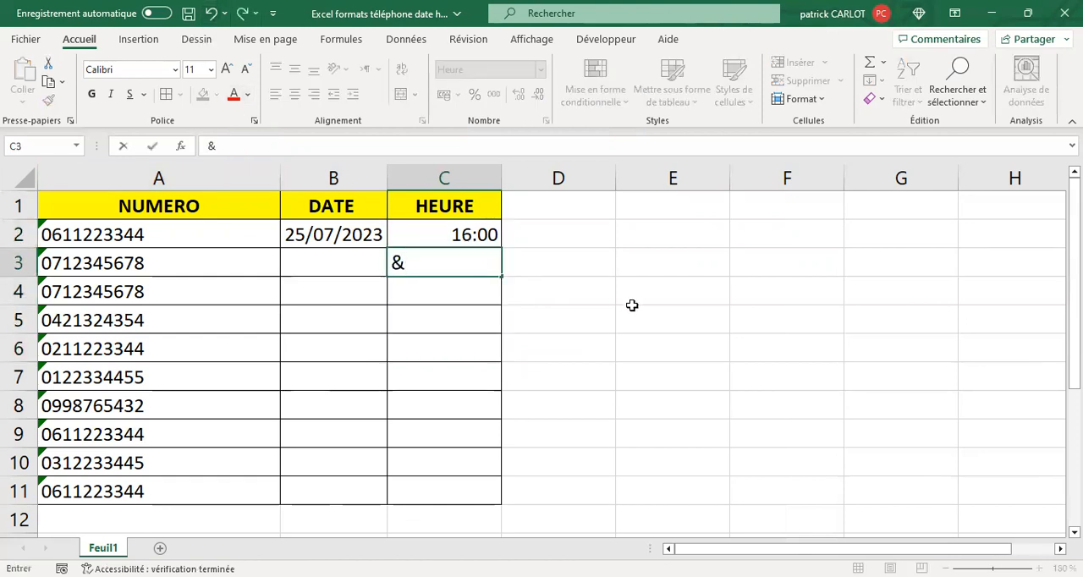
{"action": "type", "text": "ç"}
{"action": "key", "text": "BackSpace"}
{"action": "key", "text": "BackSpace"}
{"action": "type", "text": "10"}
{"action": "key", "text": "BackSpace"}
{"action": "type", "text": "ç"}
{"action": "key", "text": "BackSpace"}
{"action": "type", "text": "9"}
{"action": "key", "text": "Return"}
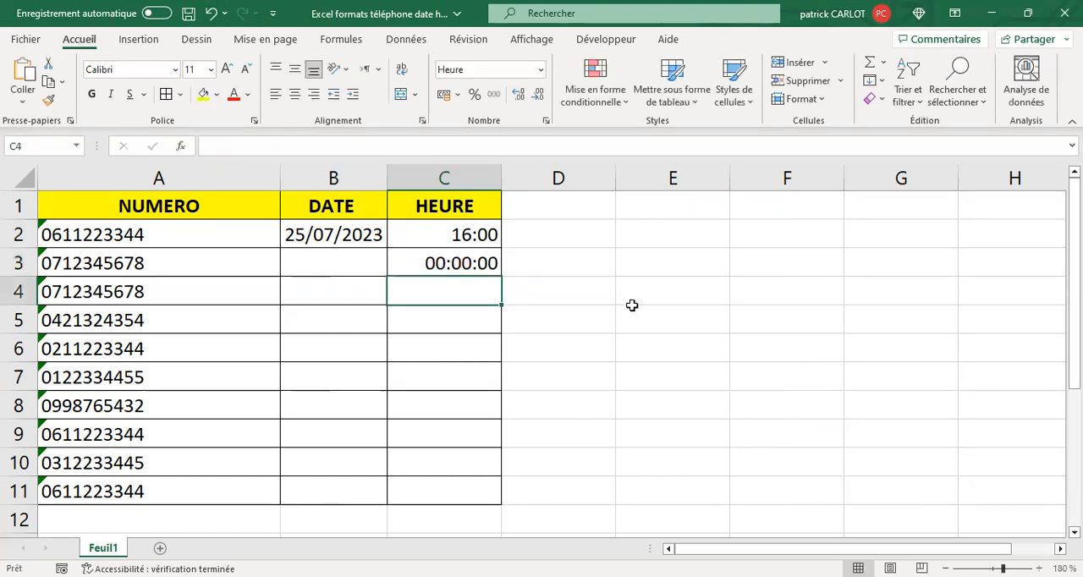
Replace the content of cell C3 with the time 19:00
{"action": "left_click", "coordinate": [437, 257]}
{"action": "left_click_drag", "start_coordinate": [211, 148], "coordinate": [341, 165]}
{"action": "type", "text": "1"}
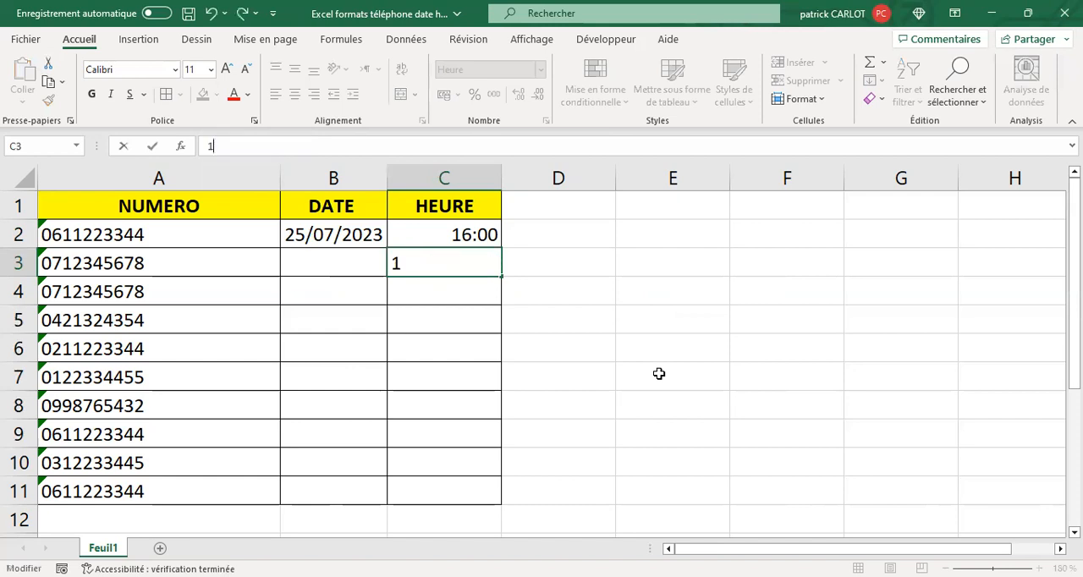
{"action": "type", "text": "9:00"}
{"action": "key", "text": "Return"}
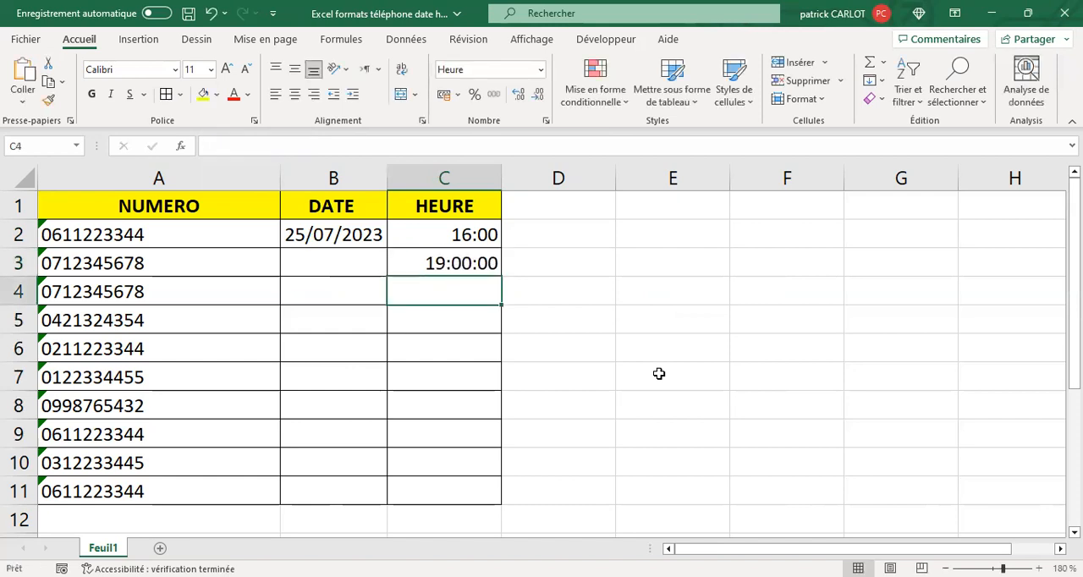
Copy the formatting of C2 to C3:C11 and extend the three-hour time series from C2:C3 down to C7
{"action": "left_click", "coordinate": [465, 235]}
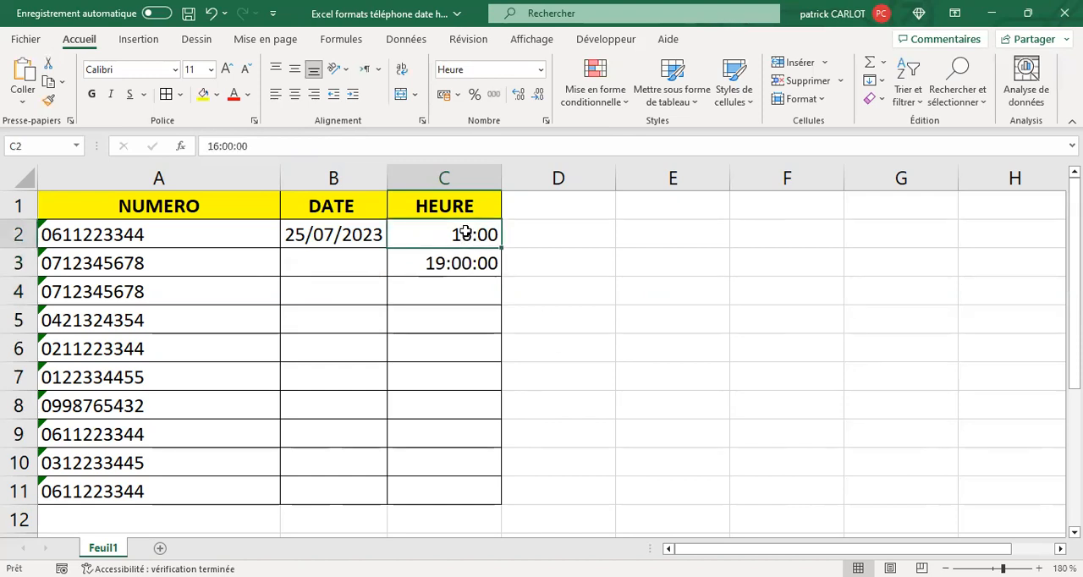
{"action": "left_click", "coordinate": [48, 99]}
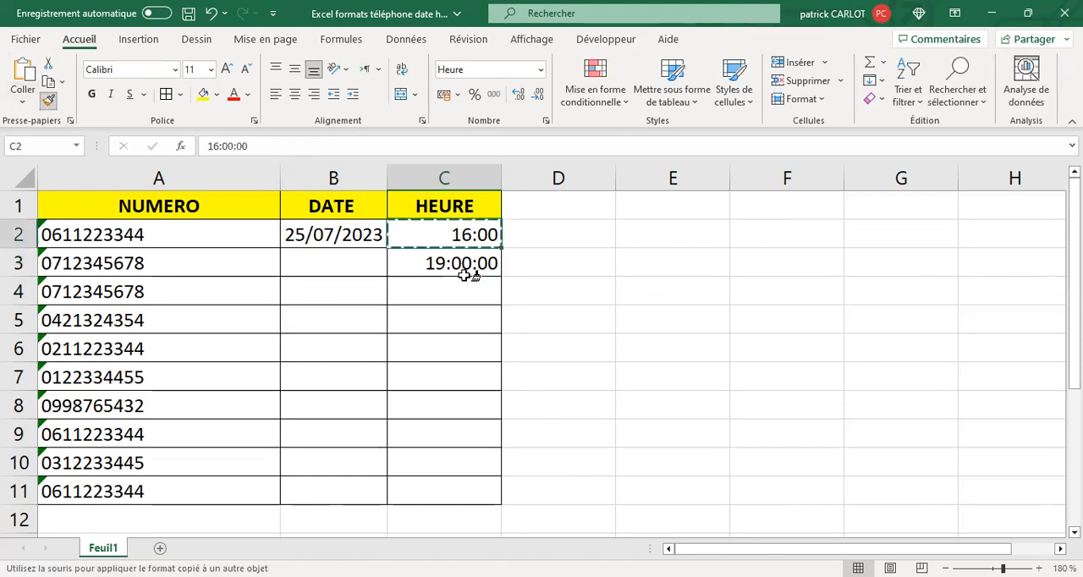
{"action": "left_click_drag", "start_coordinate": [464, 269], "coordinate": [448, 491]}
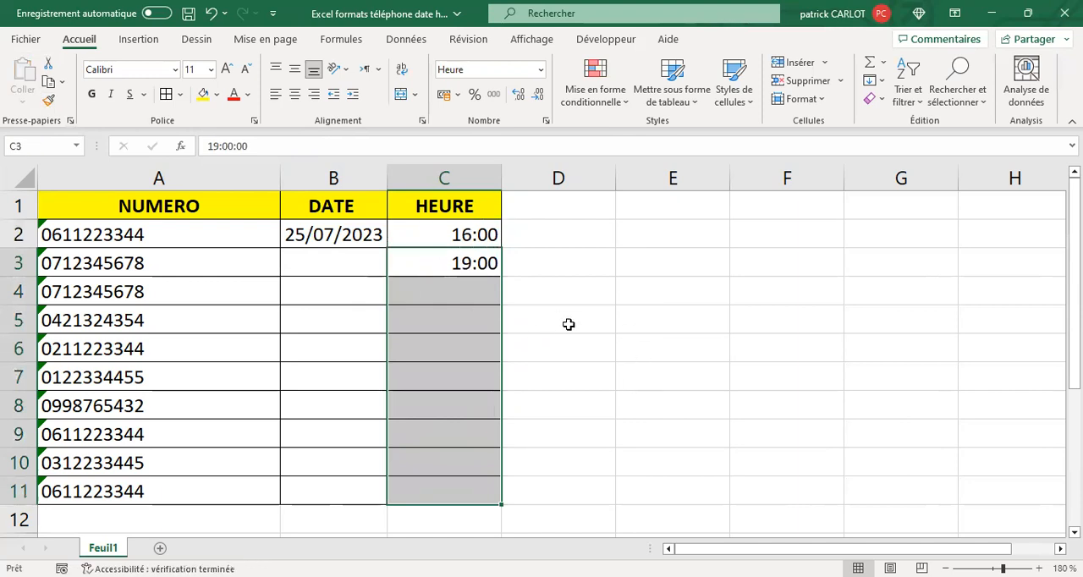
{"action": "left_click_drag", "start_coordinate": [457, 229], "coordinate": [590, 362]}
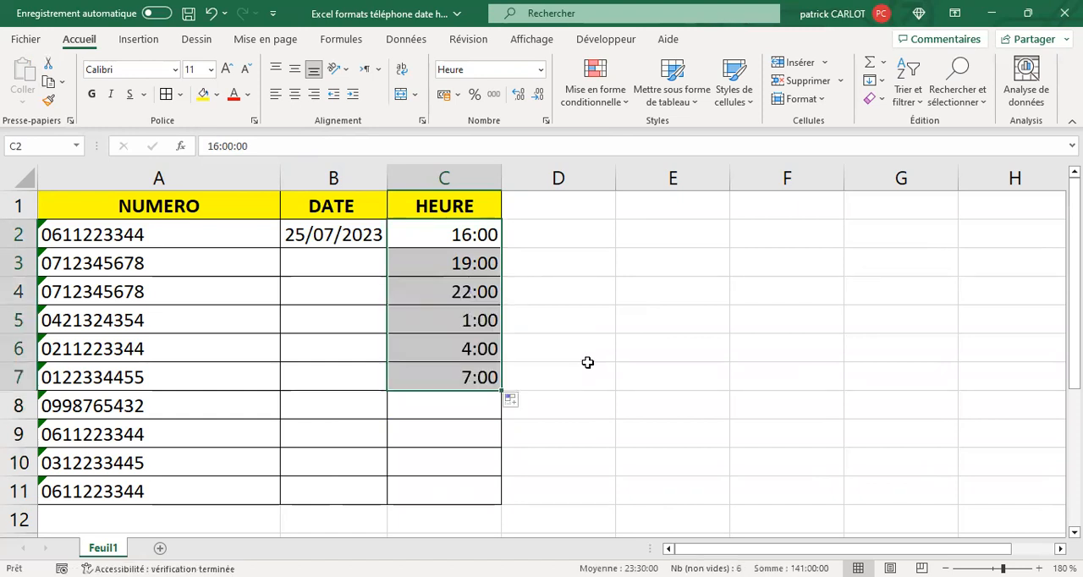